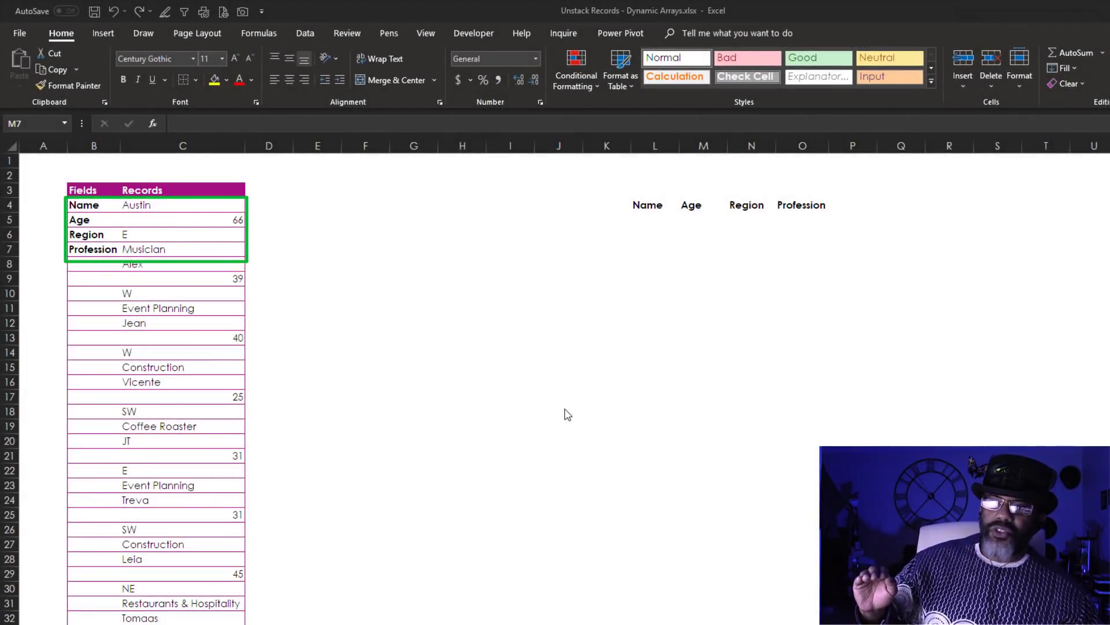
Enter =Table4[Records] in E4 to spill every record down column E, then autofit column E.
scroll(567, 414, down, 20)
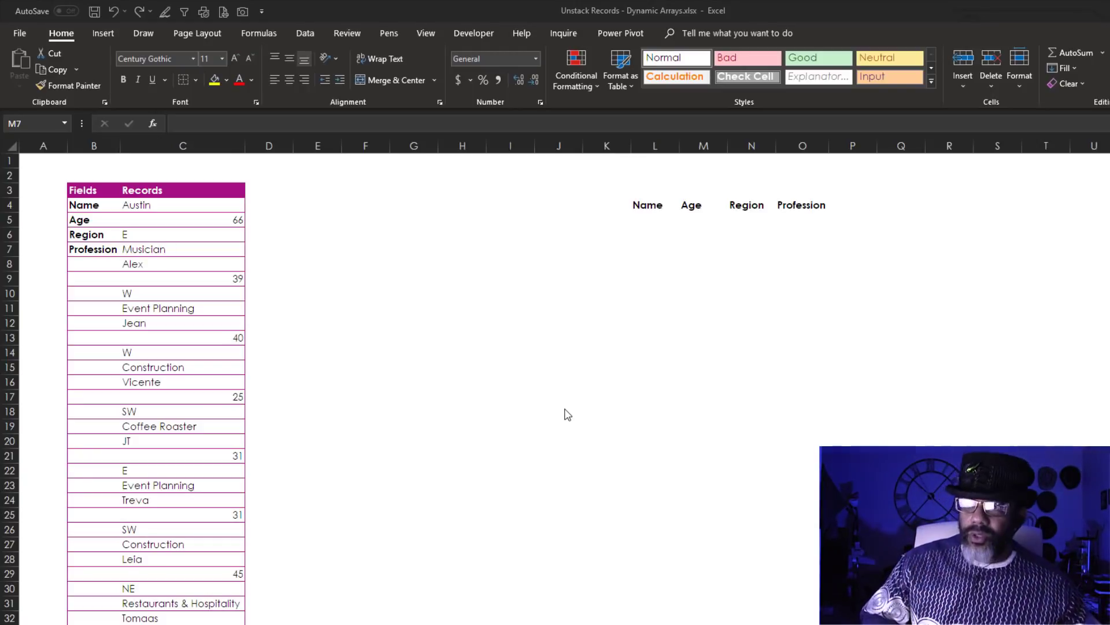
click(319, 201)
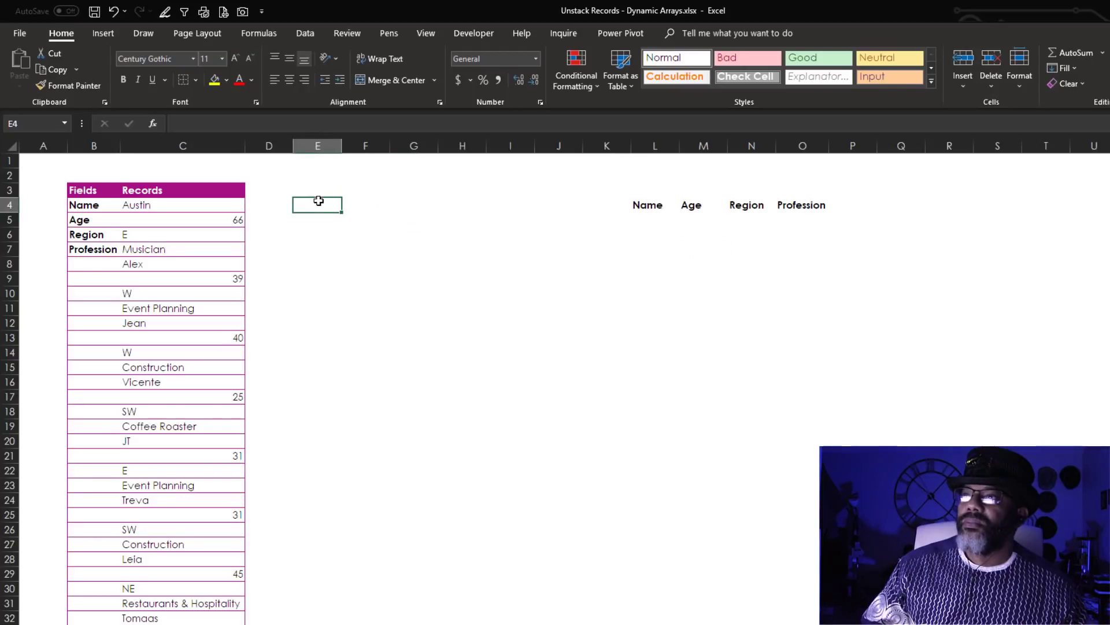
text(=)
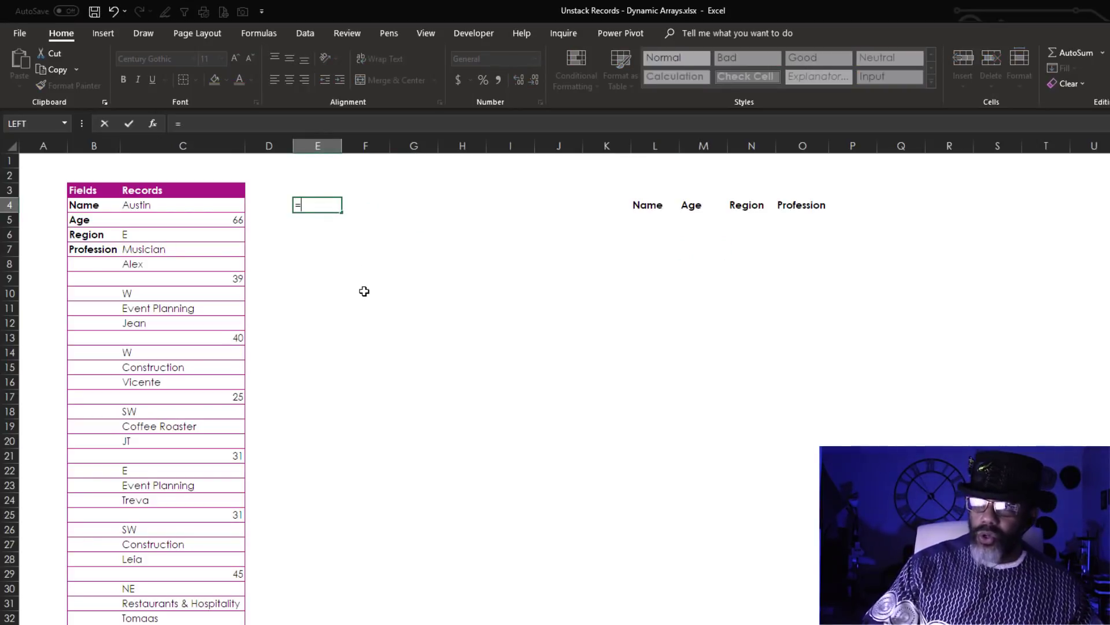
click(182, 183)
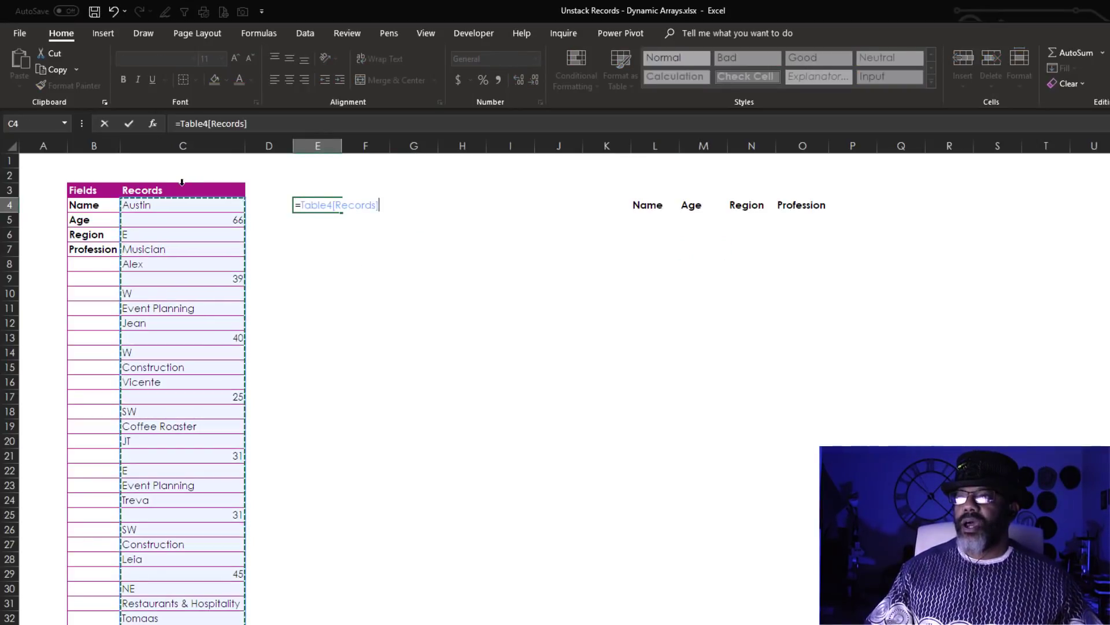
key(Return)
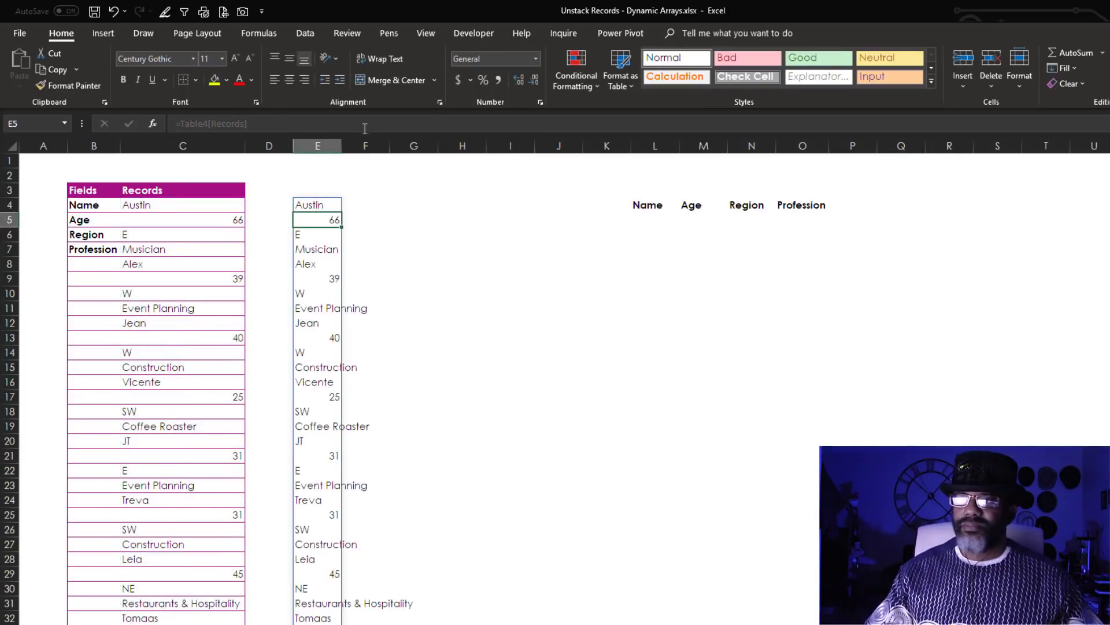
double_click(342, 145)
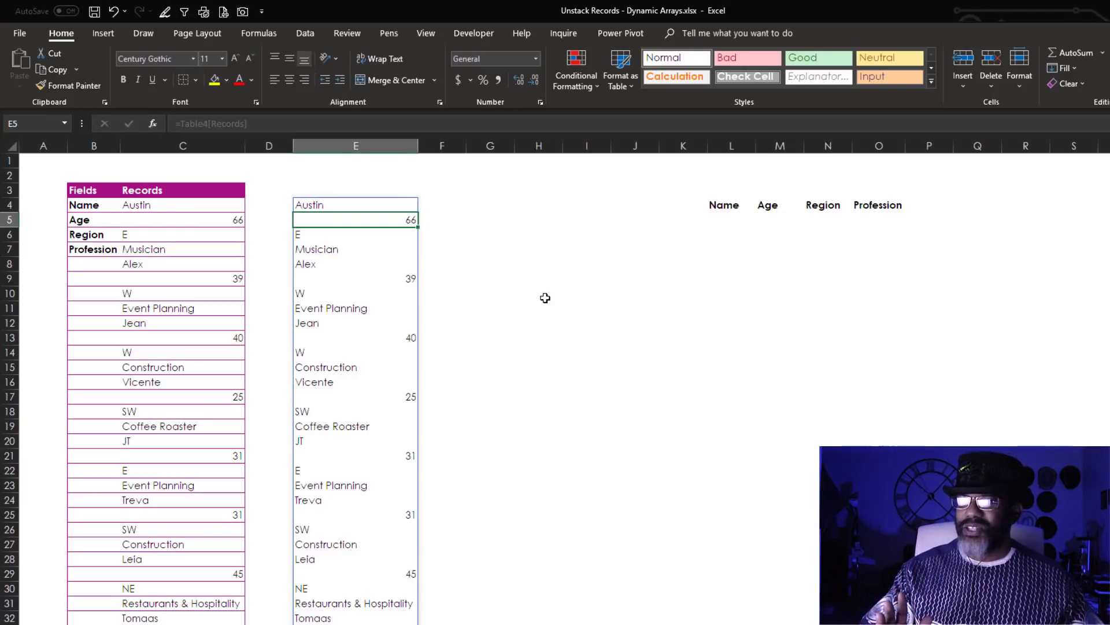
key(Up)
key(Right)
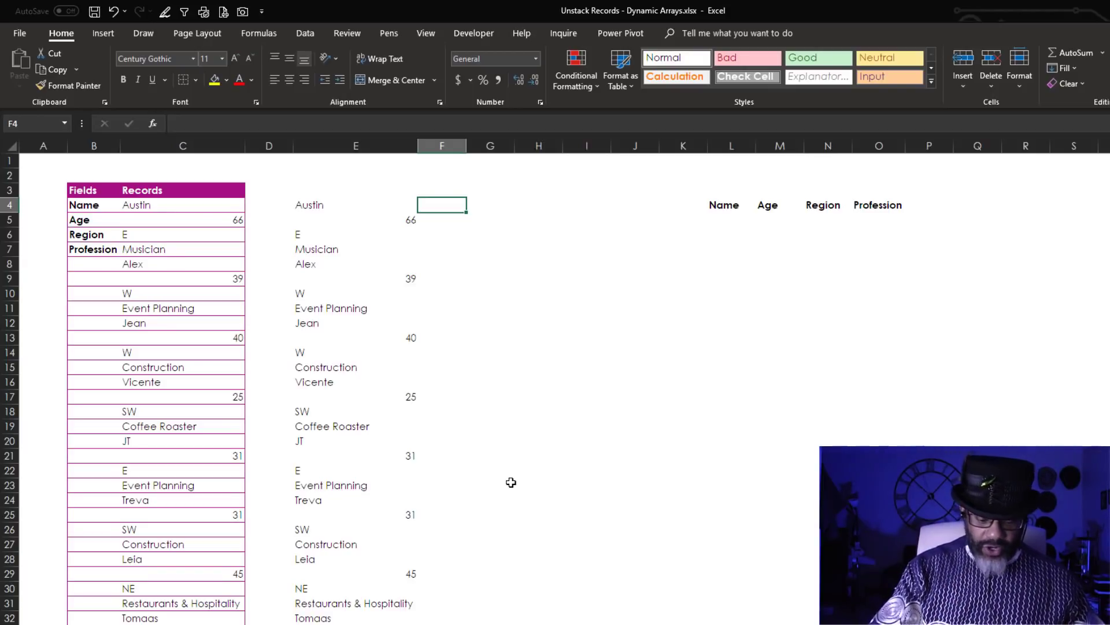
Enter =SEQUENCE(COUNTA(E4#),1,1,1) in F4 and accept the suggested correction.
text(=seq)
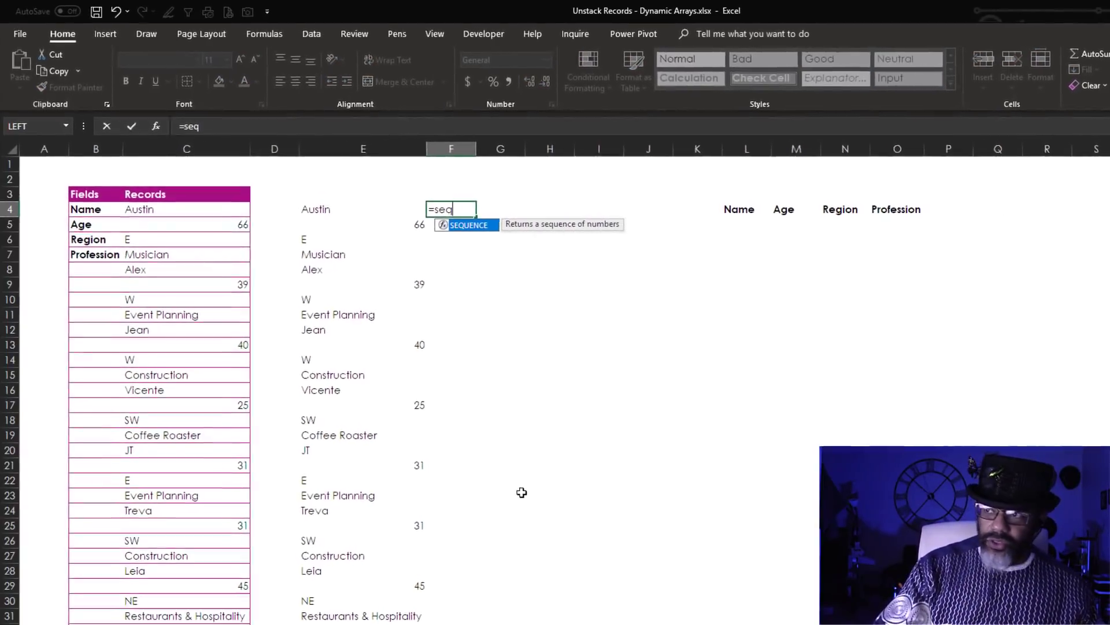
key(Tab)
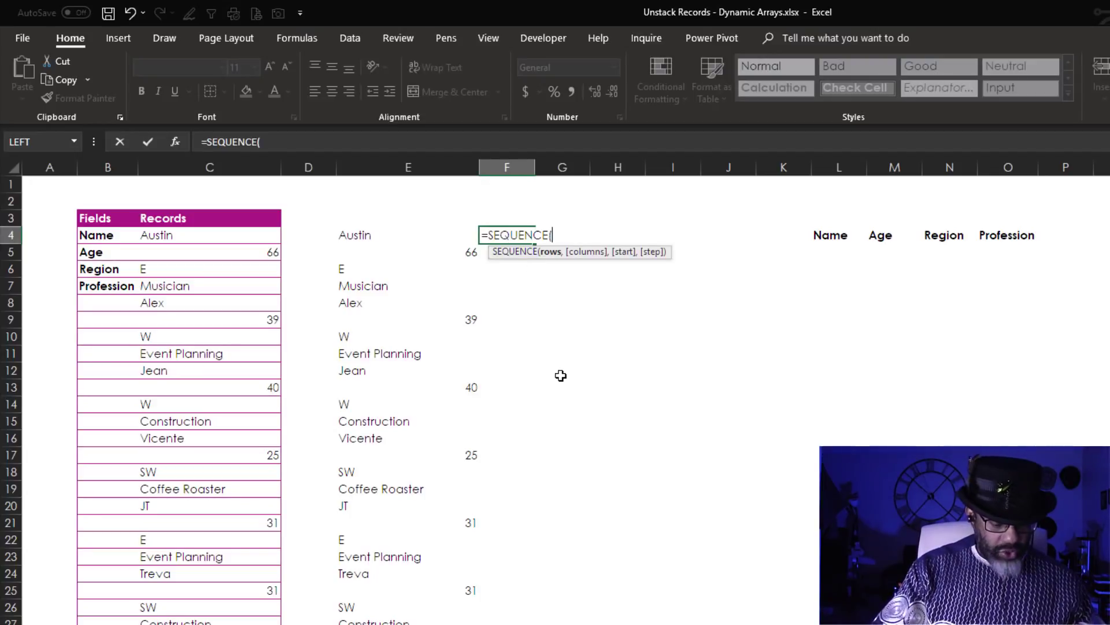
text(counta)
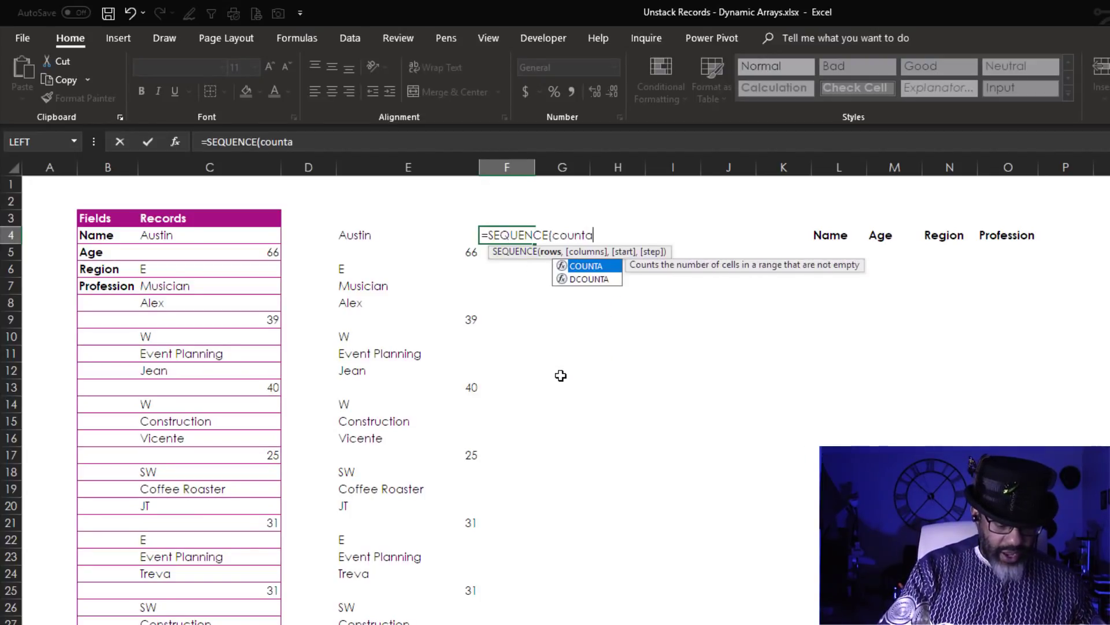
text(()
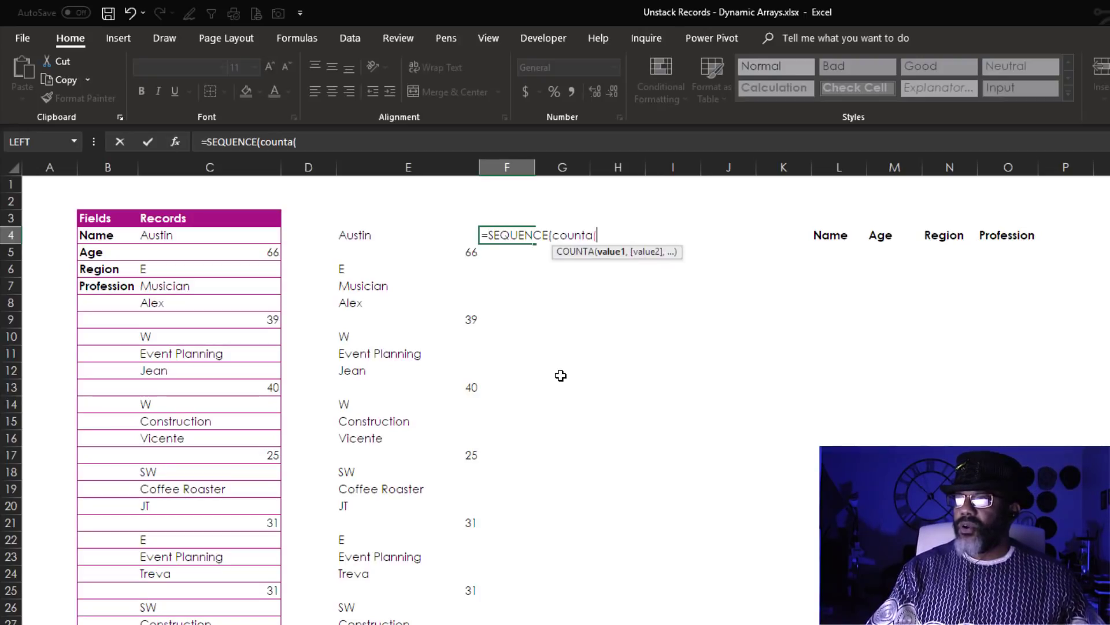
click(390, 236)
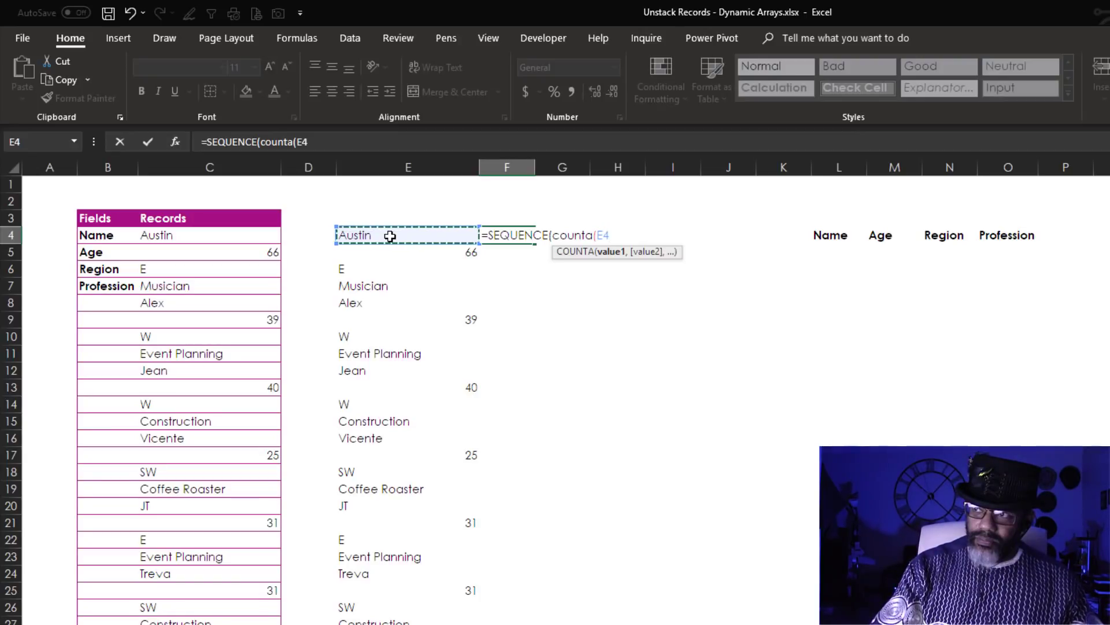
text(#)
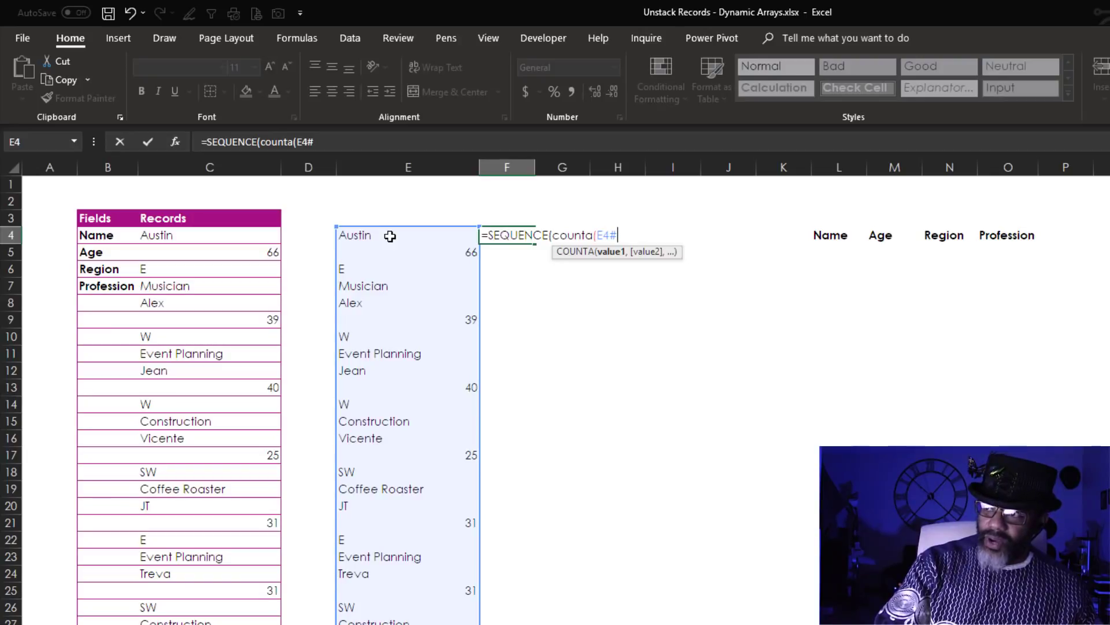
text(),)
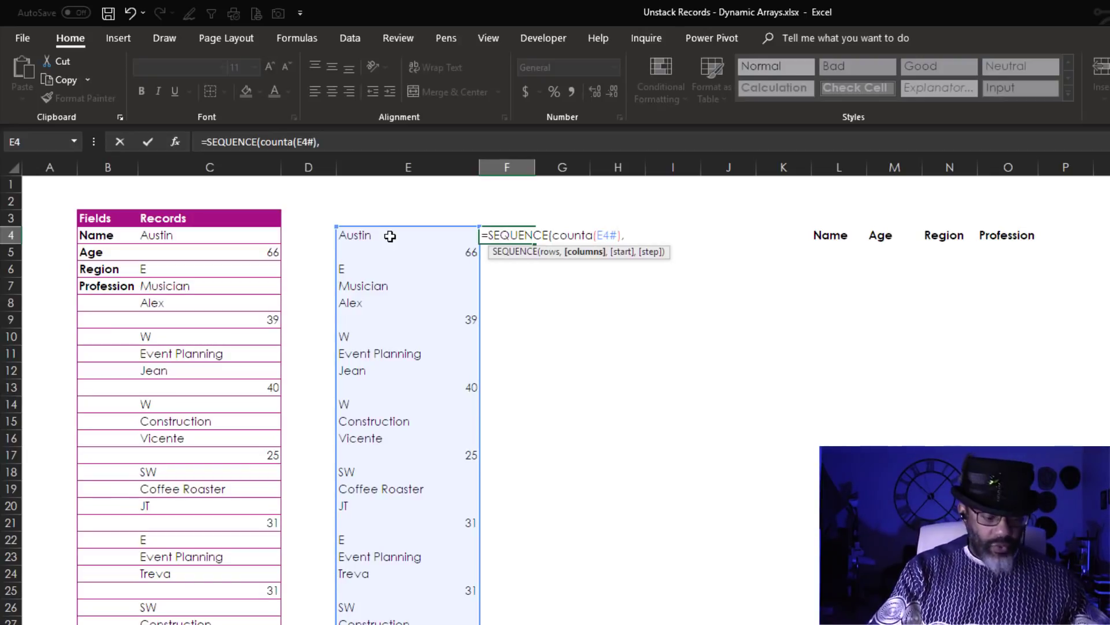
text(1)
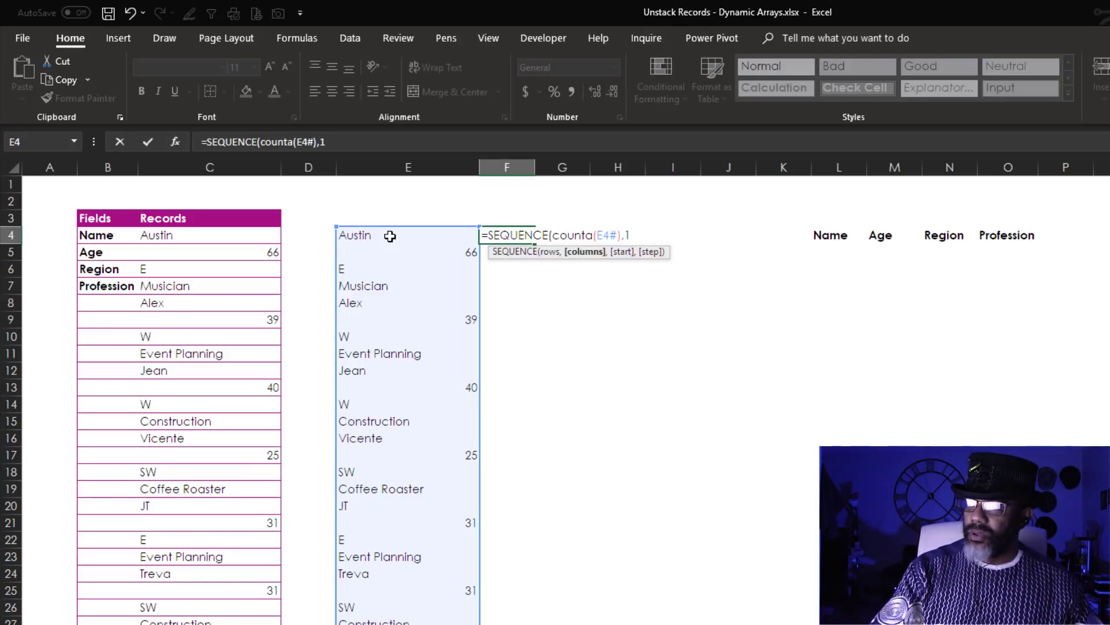
text(,)
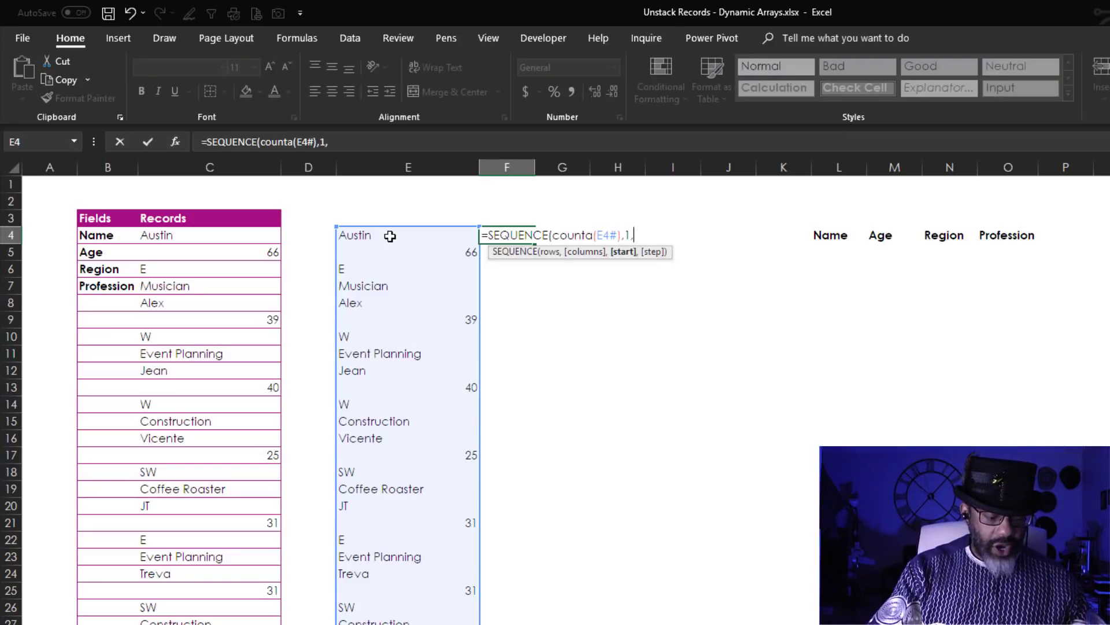
text(1,)
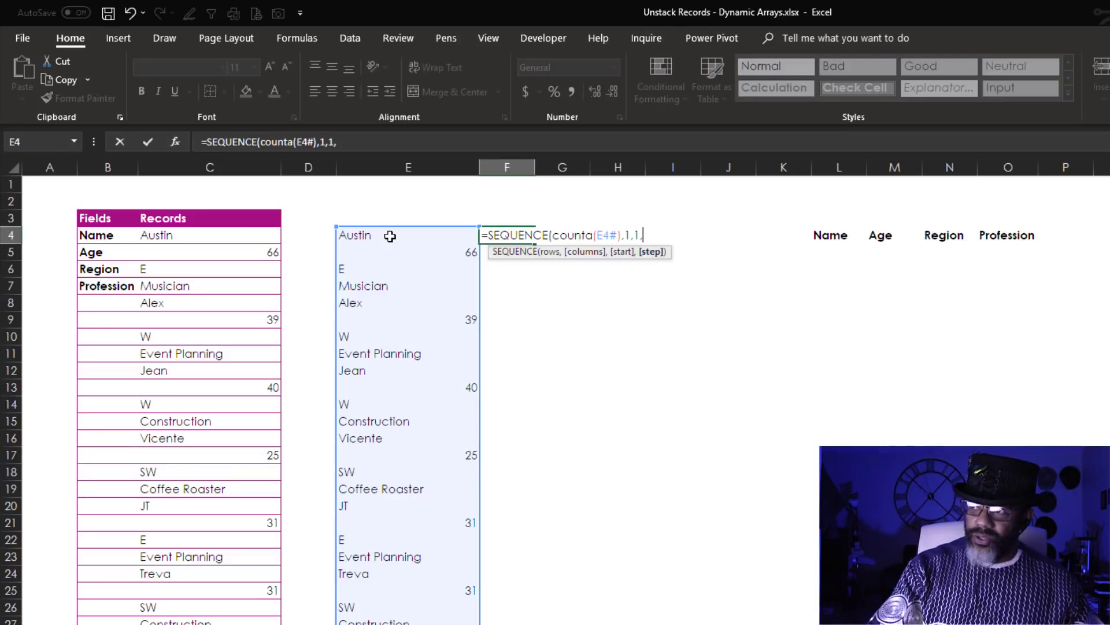
text(1)
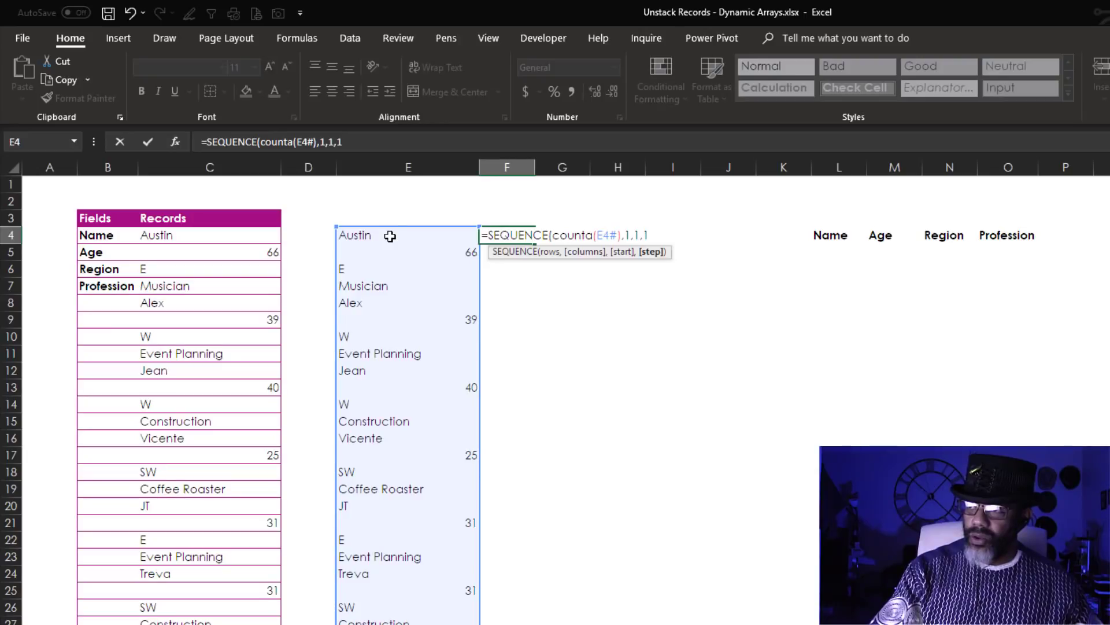
key(Return)
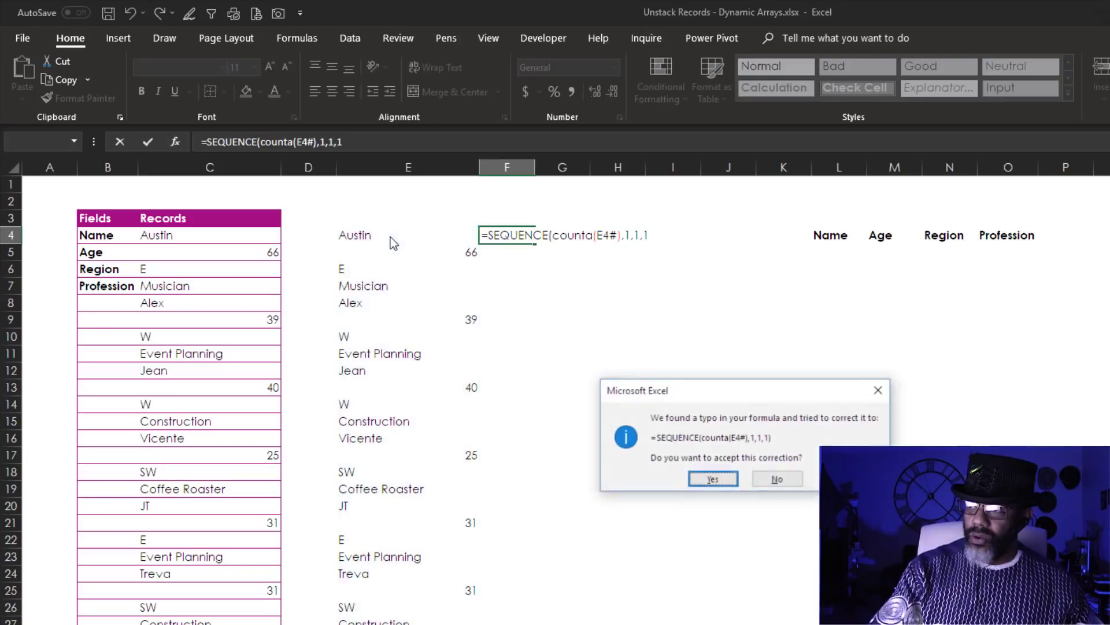
click(712, 480)
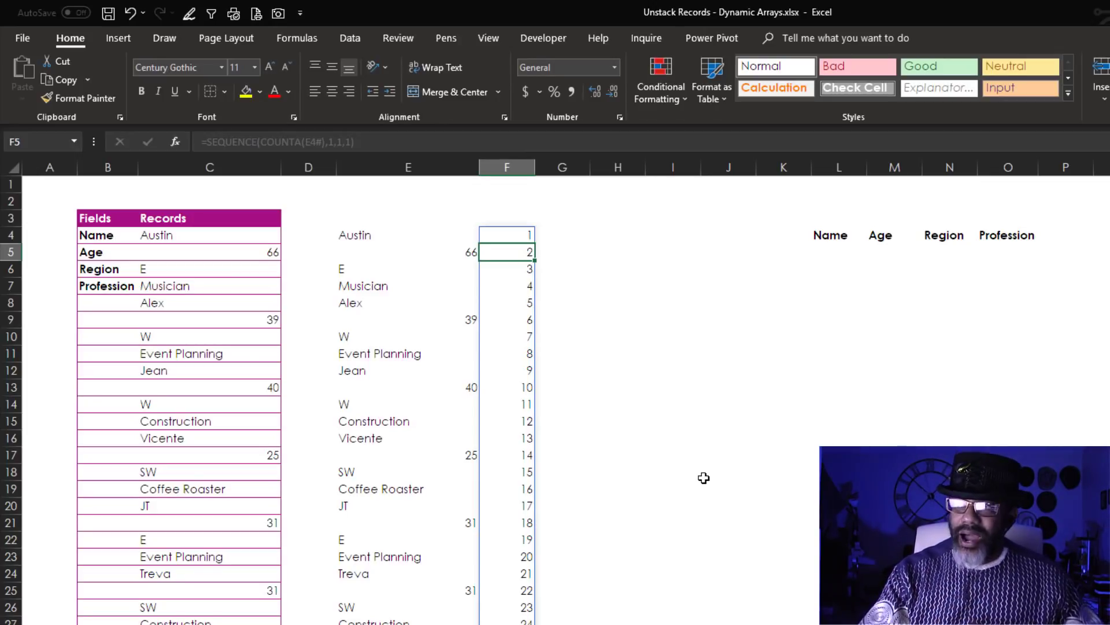
Wrap the F4 formula in MOD to make =MOD(SEQUENCE(COUNTA(E4#),1,1,1),4).
click(516, 237)
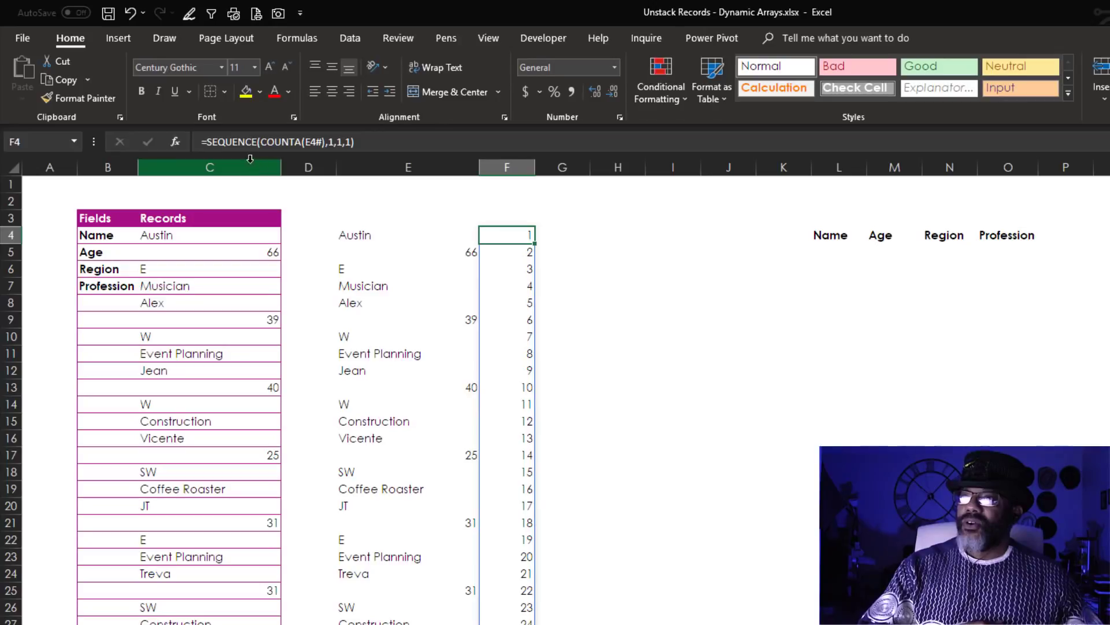
click(208, 145)
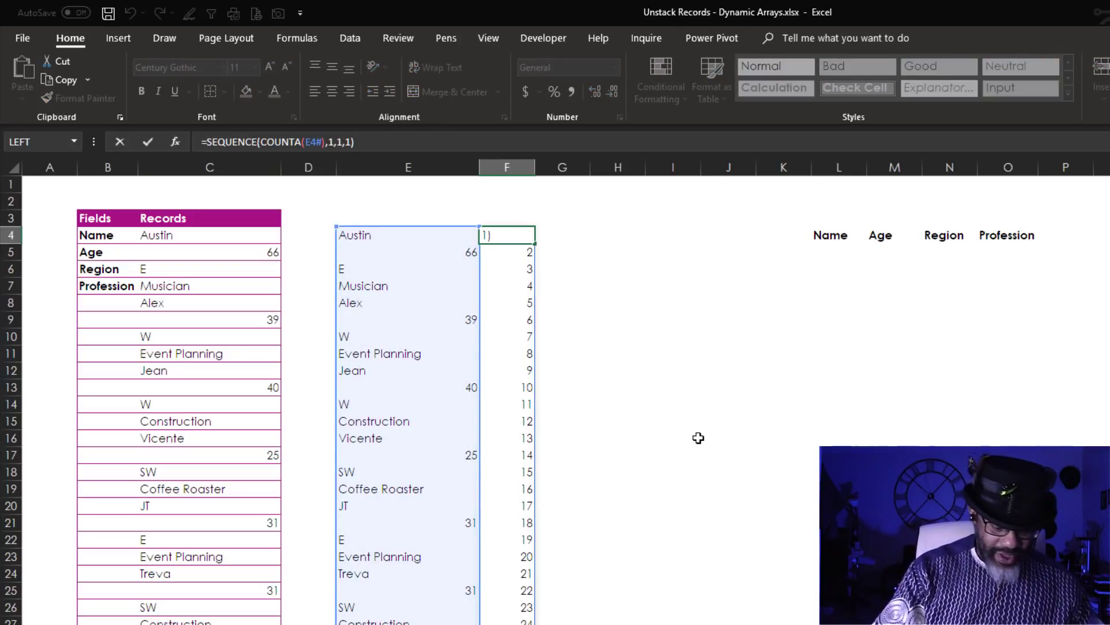
text(mod)
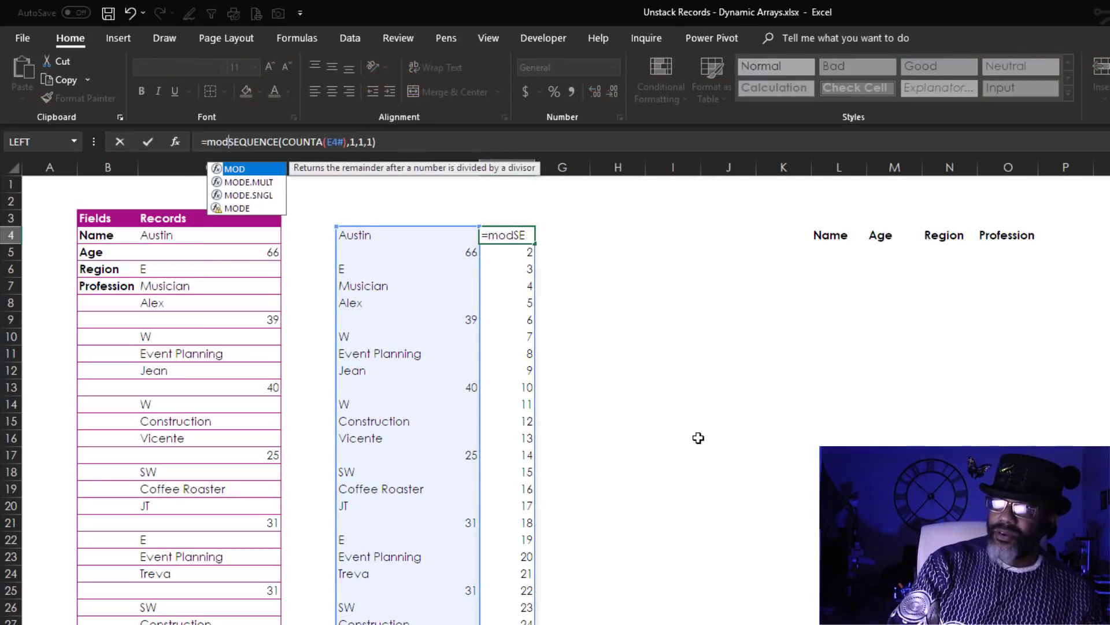
text(()
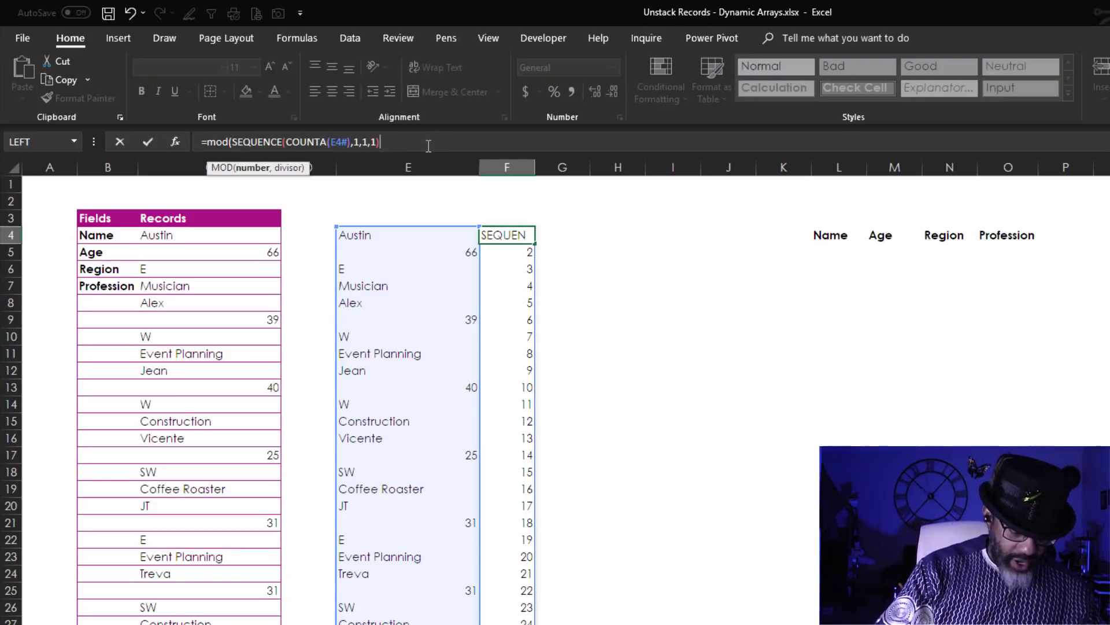
text(,4)
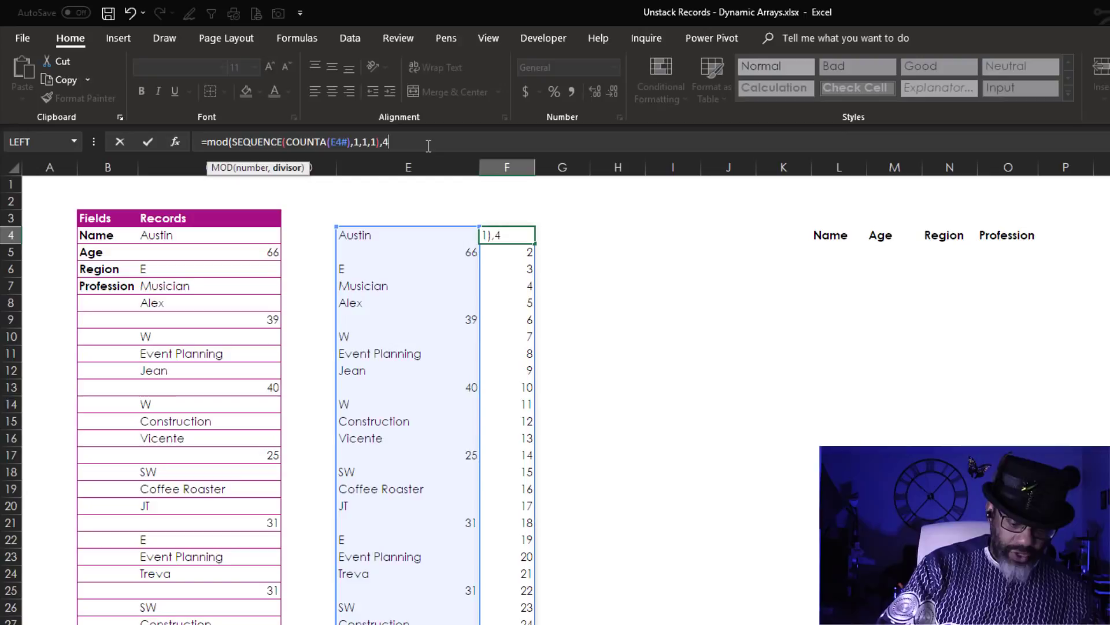
text())
key(Return)
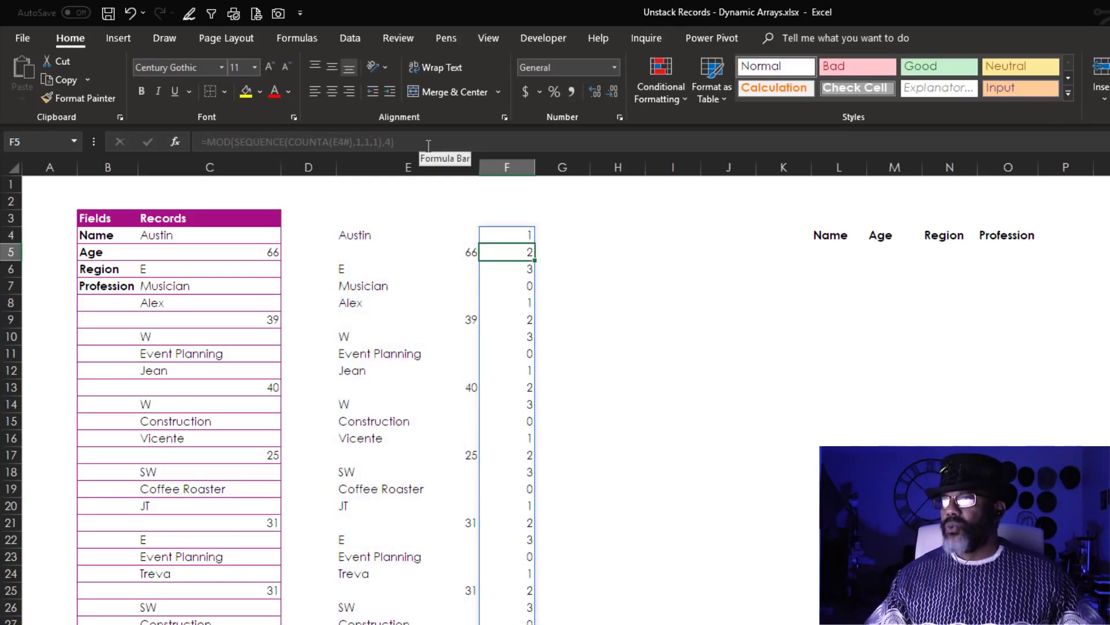
Enter 1, 2, 3 and 0 in L3:O3 above the Name, Age, Region and Profession headers, then select them.
click(831, 218)
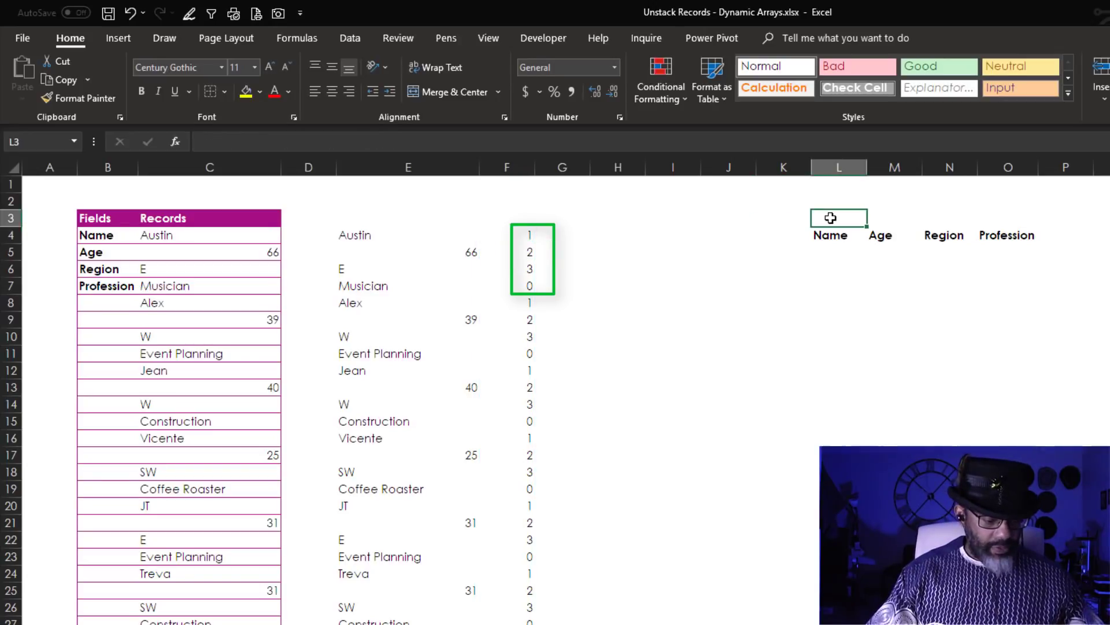
text(1)
key(Tab)
text(2)
key(Tab)
text(3)
key(Tab)
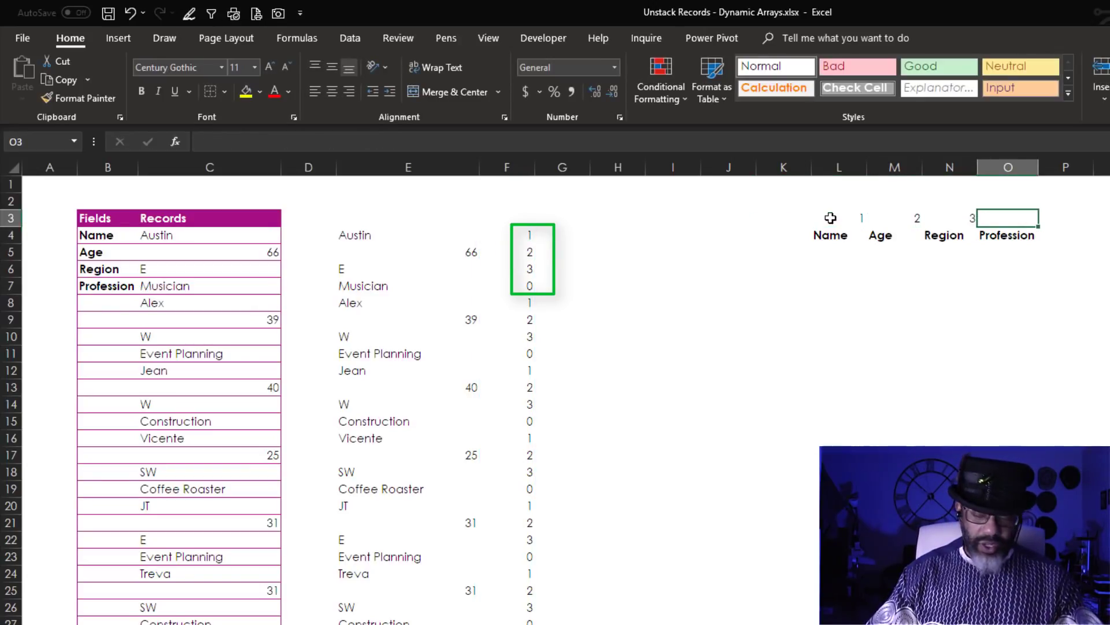
text(0)
key(Down)
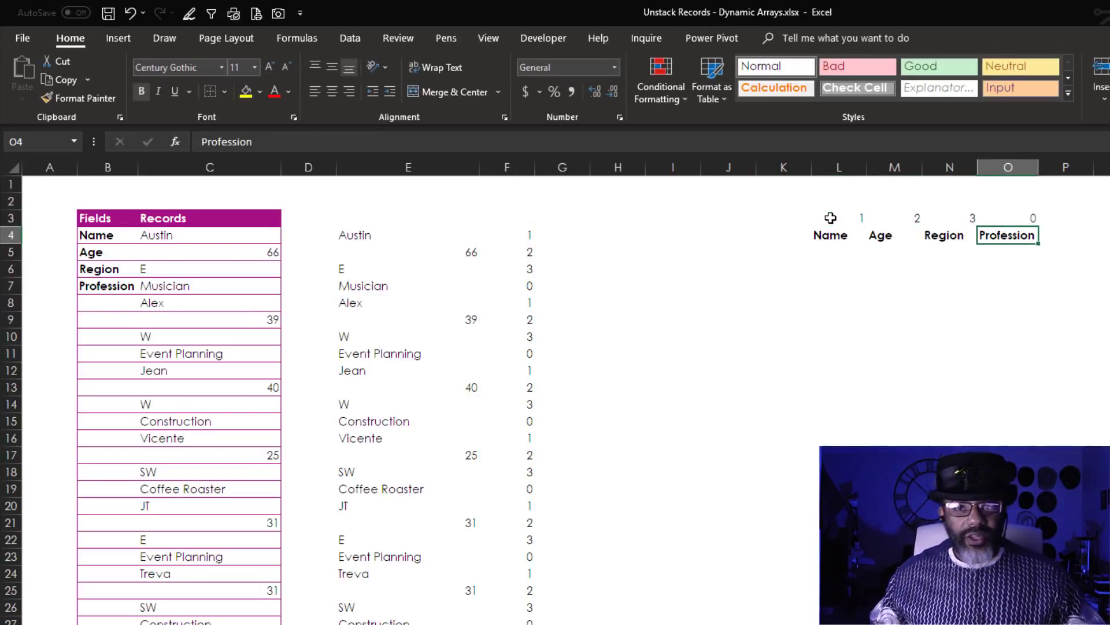
click(831, 218)
key(ctrl+shift+Right)
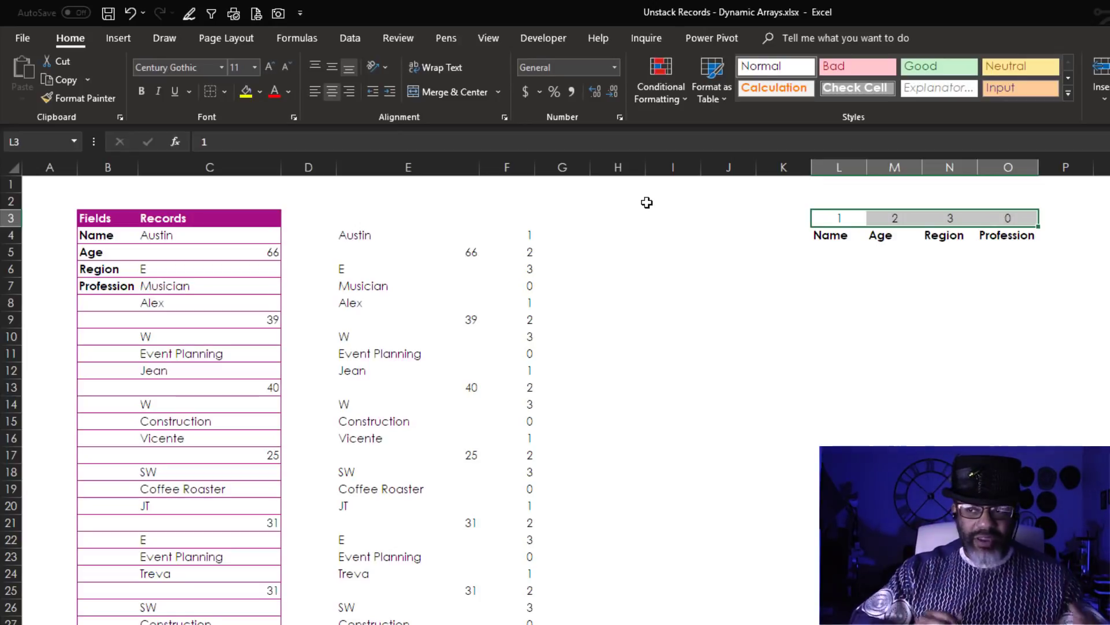
Add a new record below the last entry: a name, age 59, region E, profession Chef.
scroll(572, 270, down, 20)
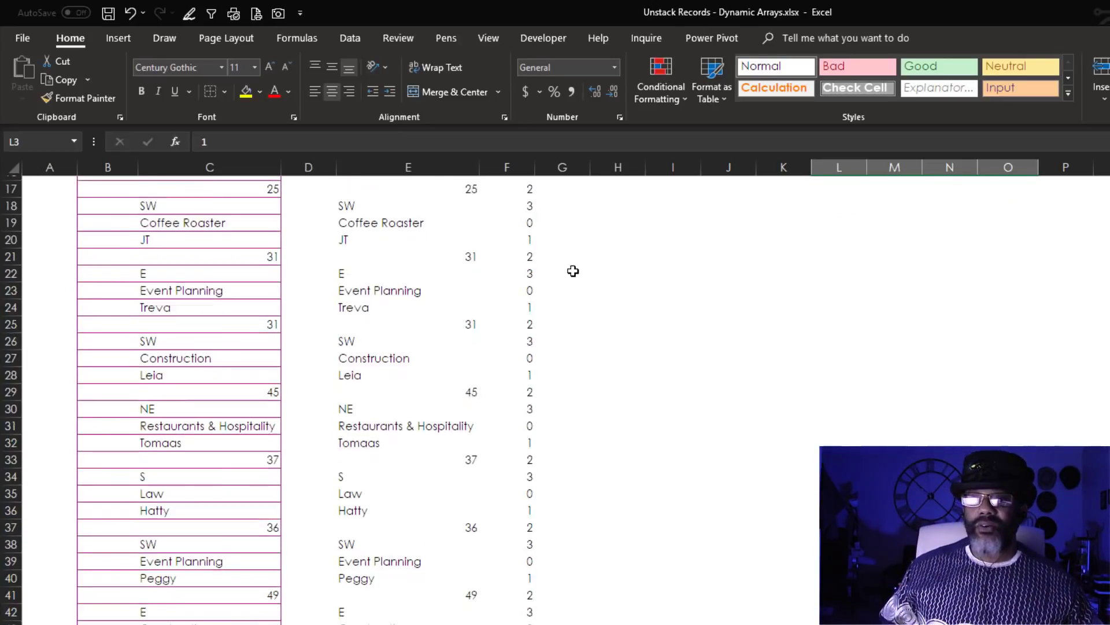
scroll(572, 283, down, 4)
click(208, 522)
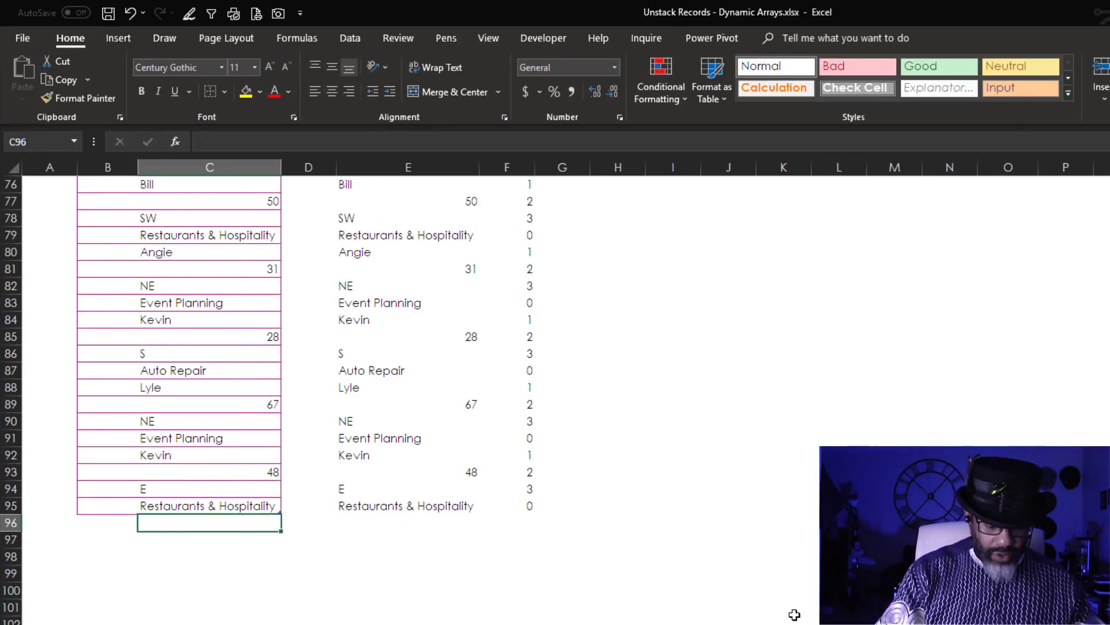
text(Levi)
key(Return)
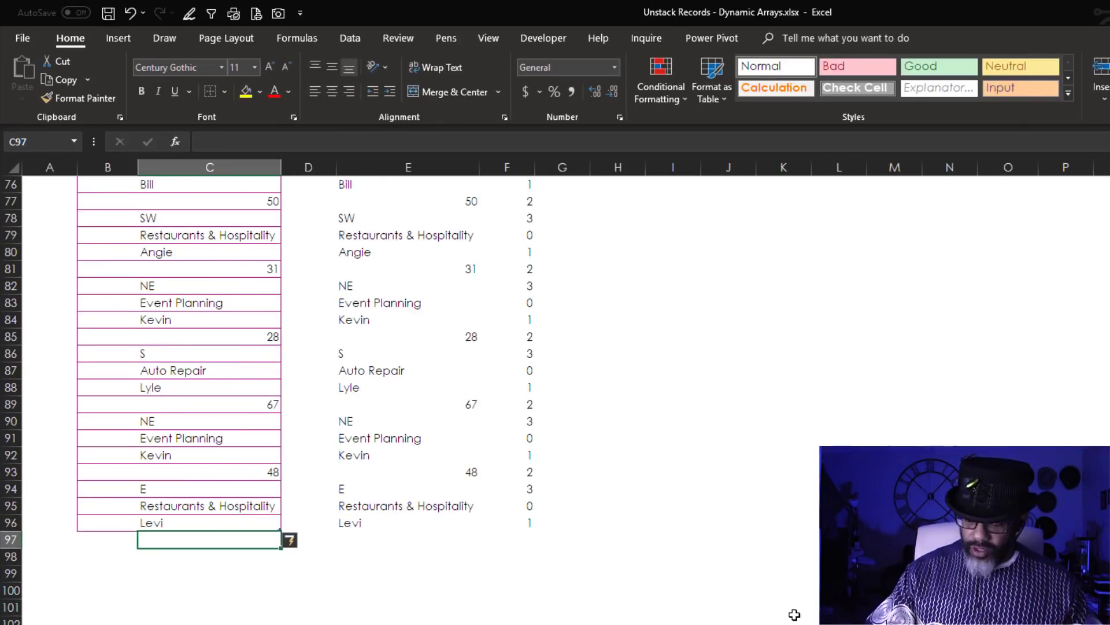
text(59)
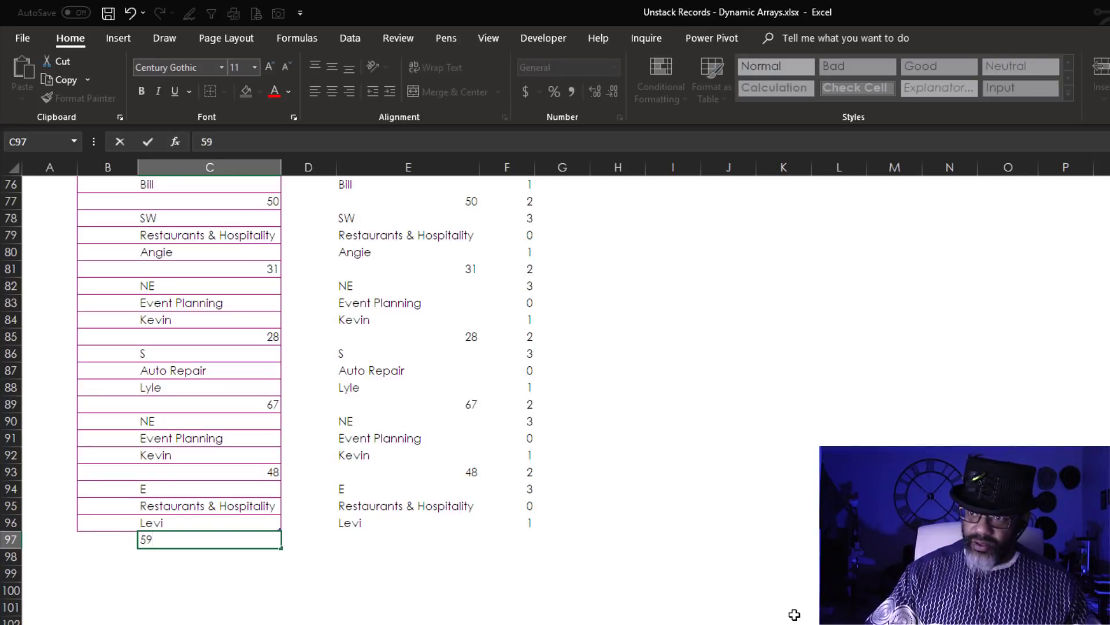
key(Return)
text(E)
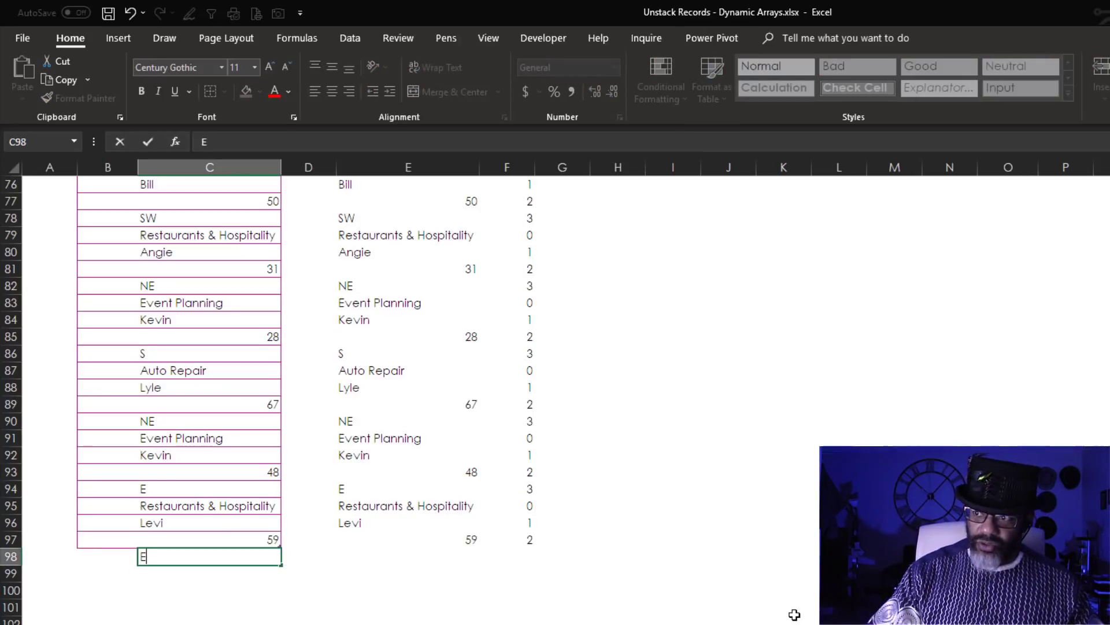
key(Return)
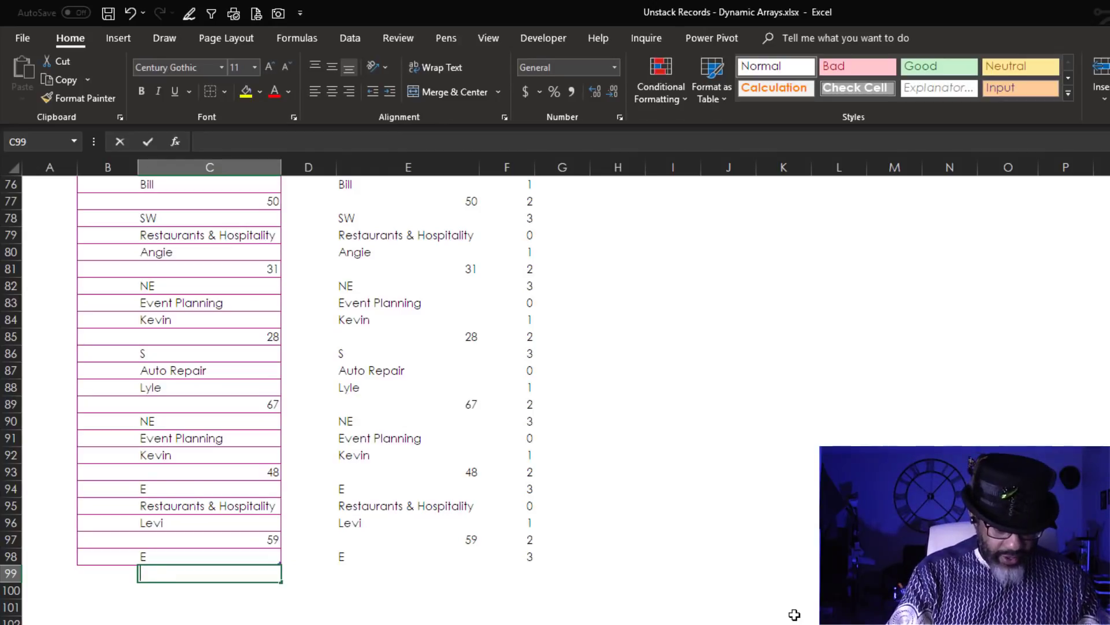
text(Chef)
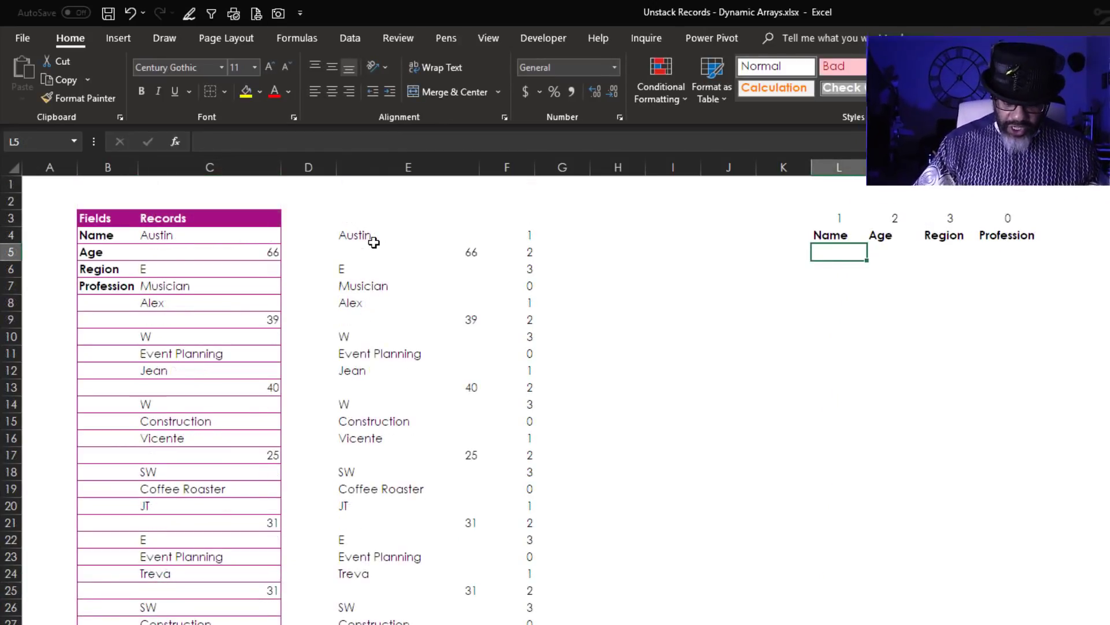
Build =FILTER($E4#,$F4#=L3 in L5 to pull entries matching position 1.
text(=)
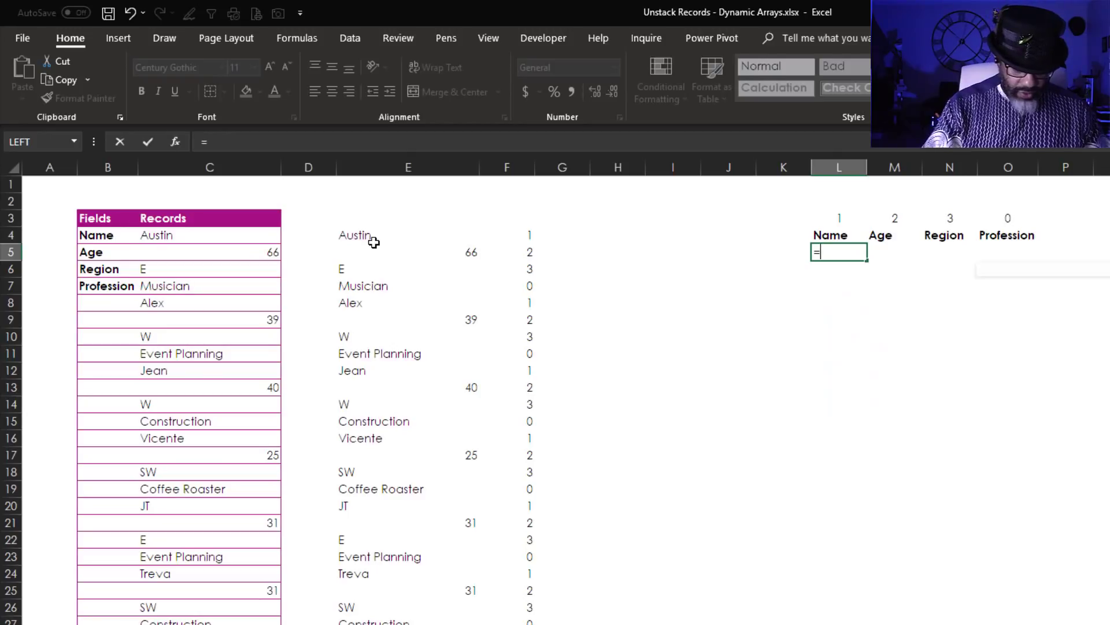
text(filter)
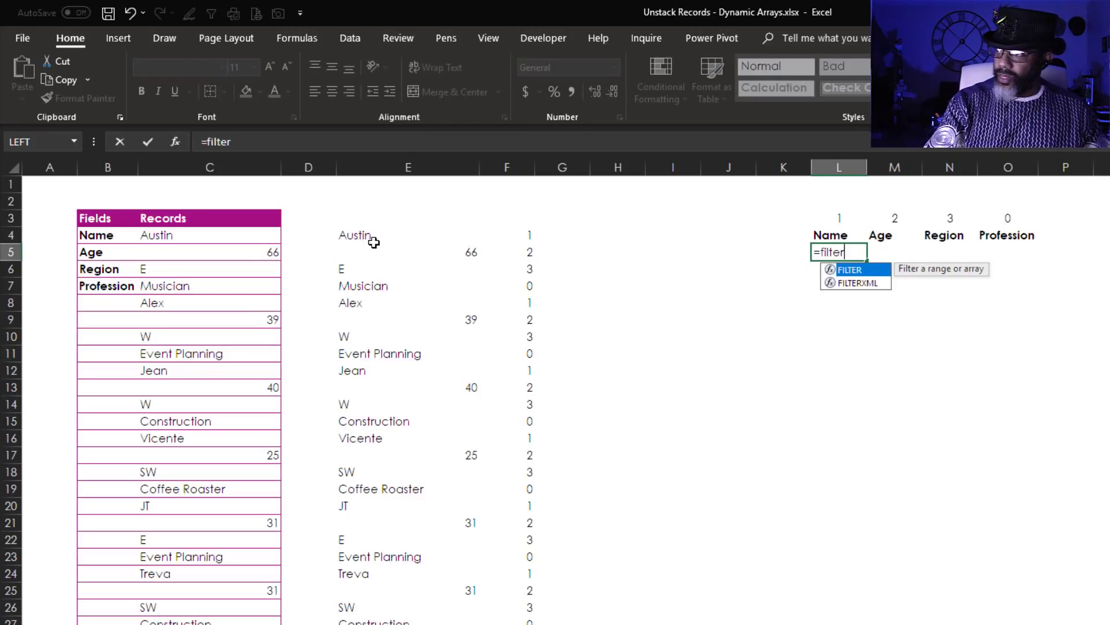
text(()
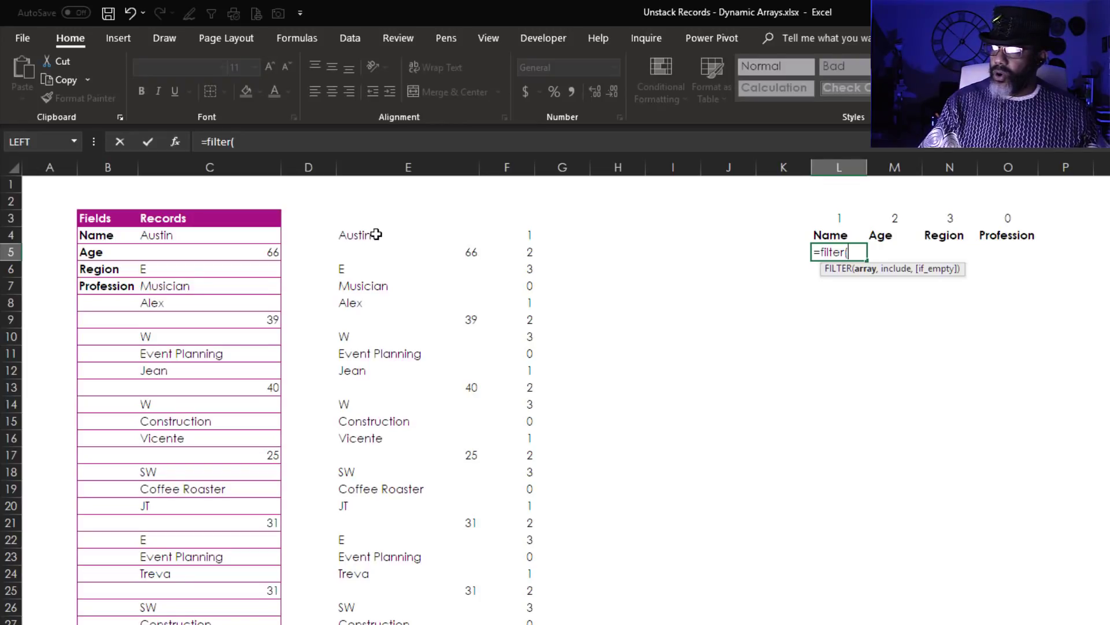
click(377, 238)
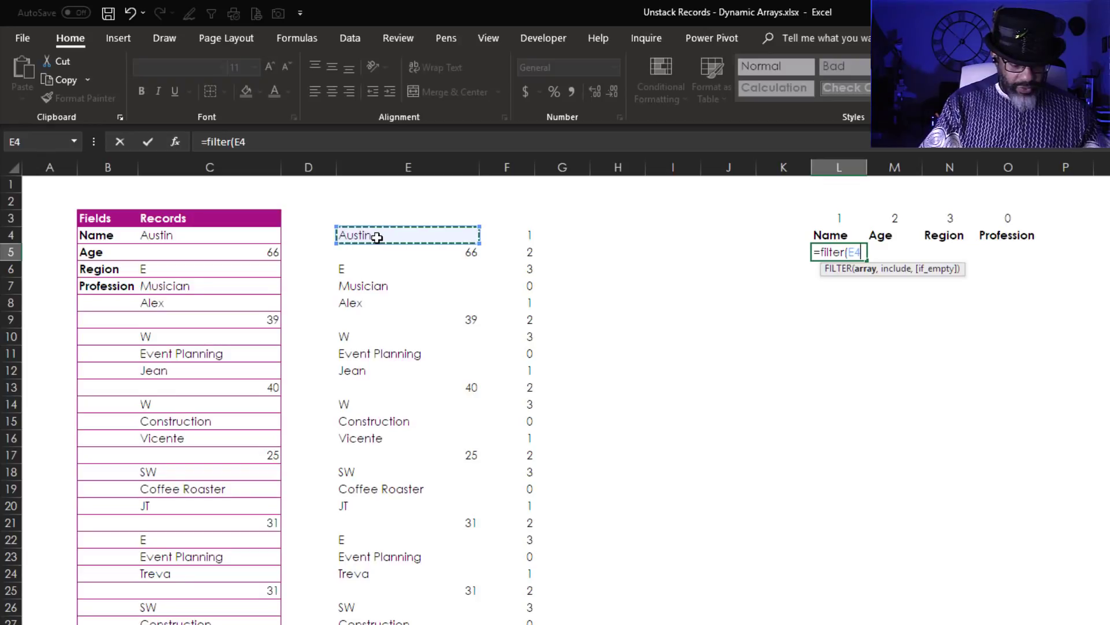
text(#)
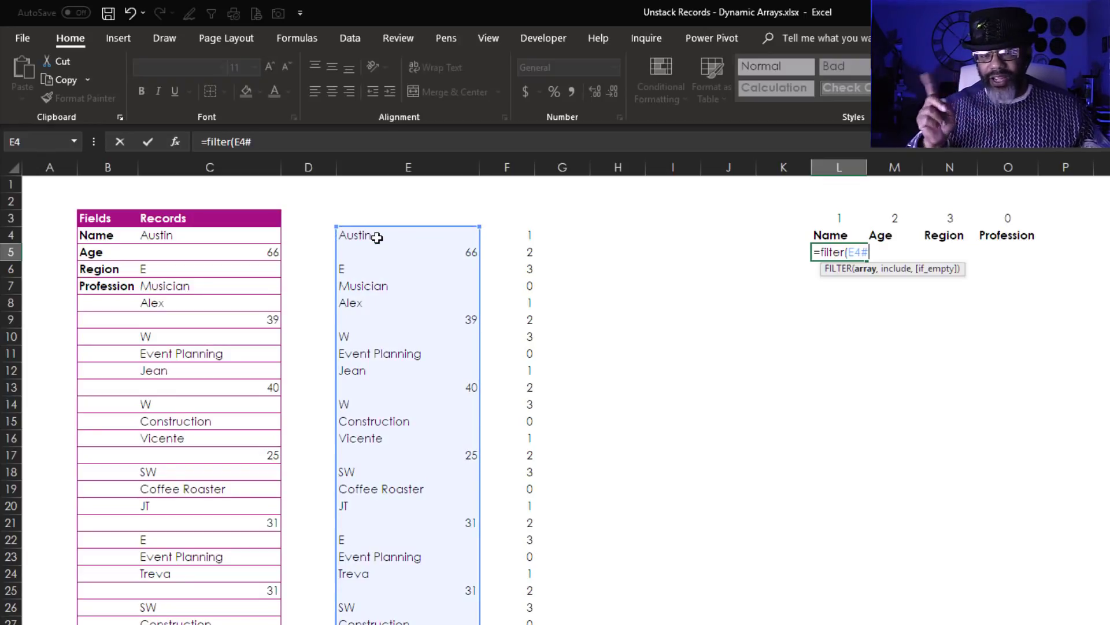
click(232, 143)
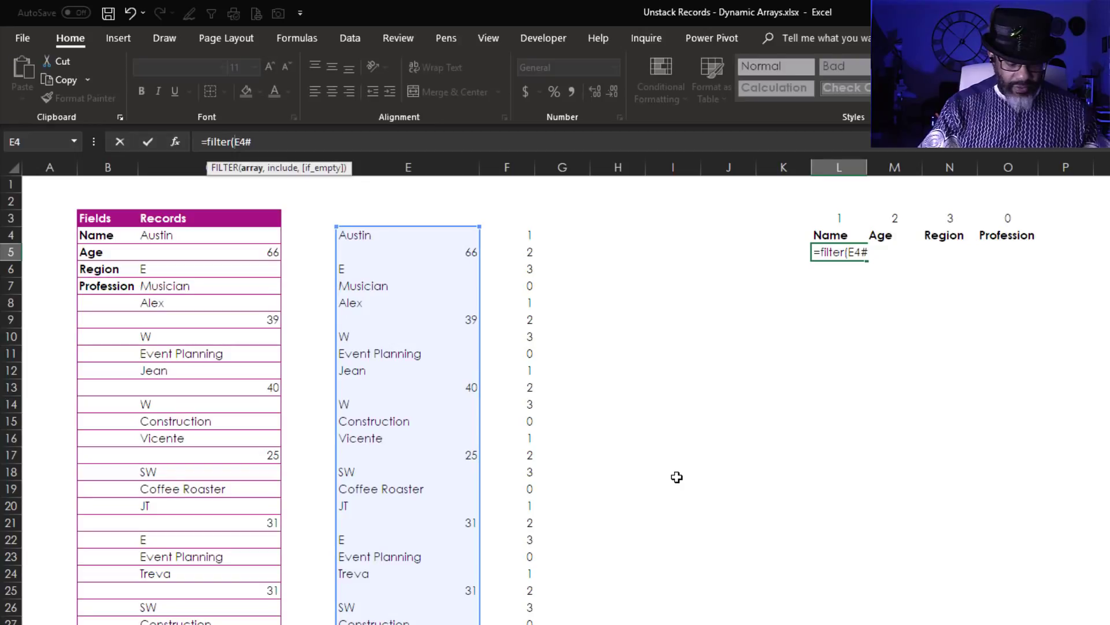
text($)
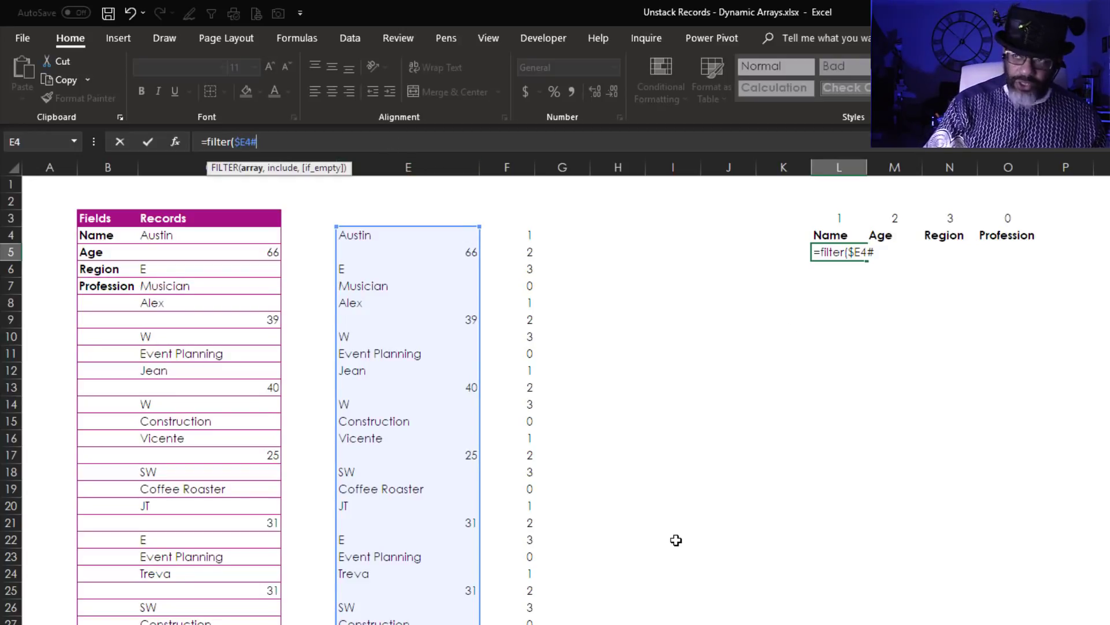
text(,)
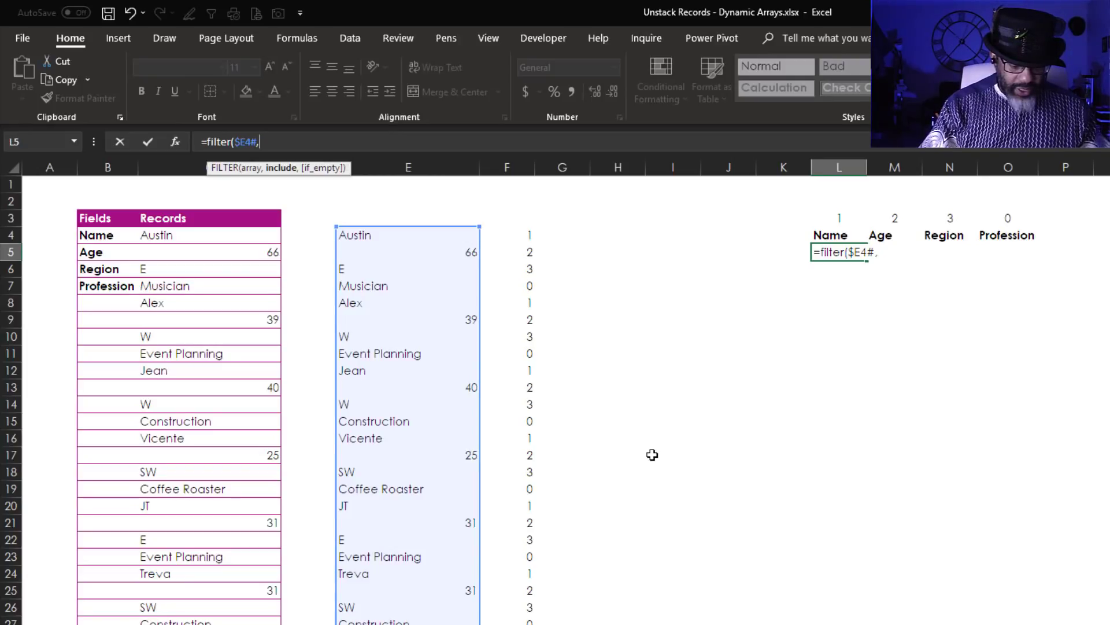
text($)
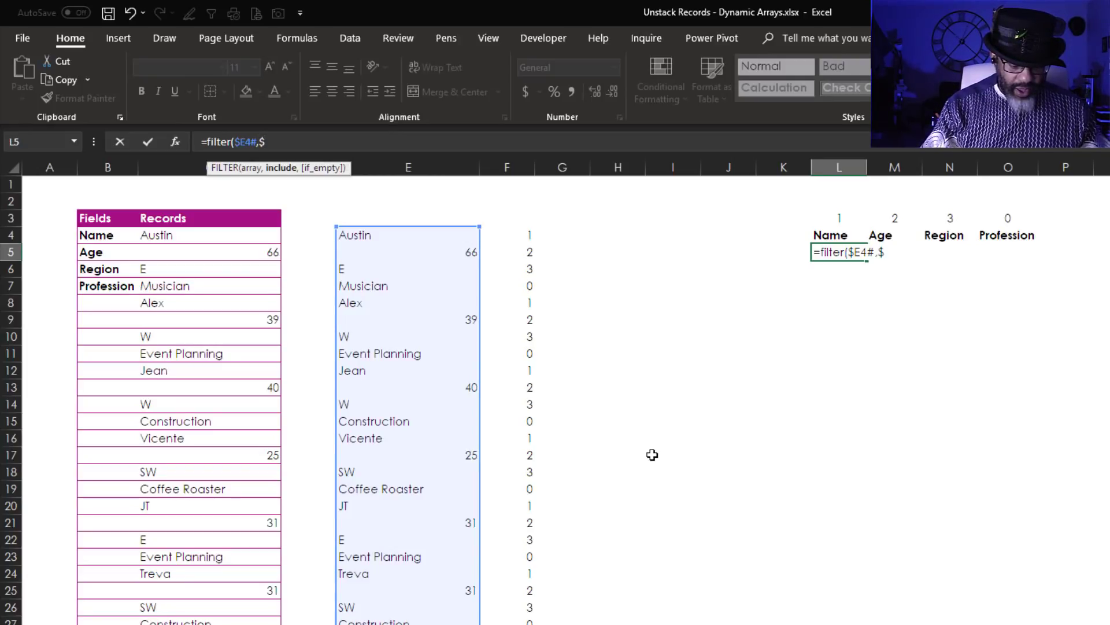
text(f4)
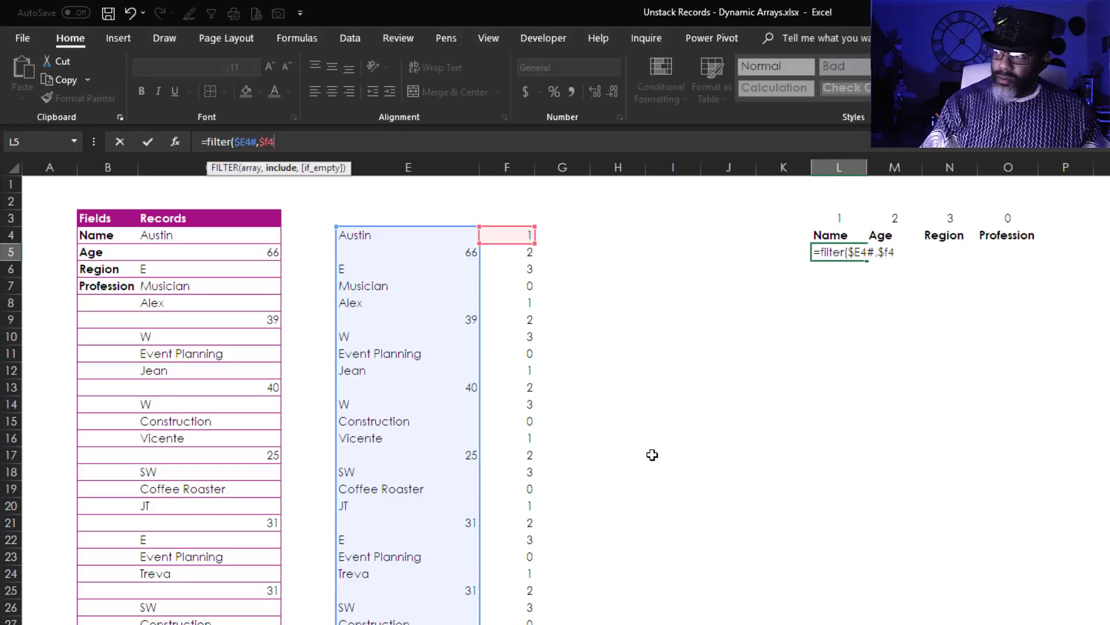
text(#)
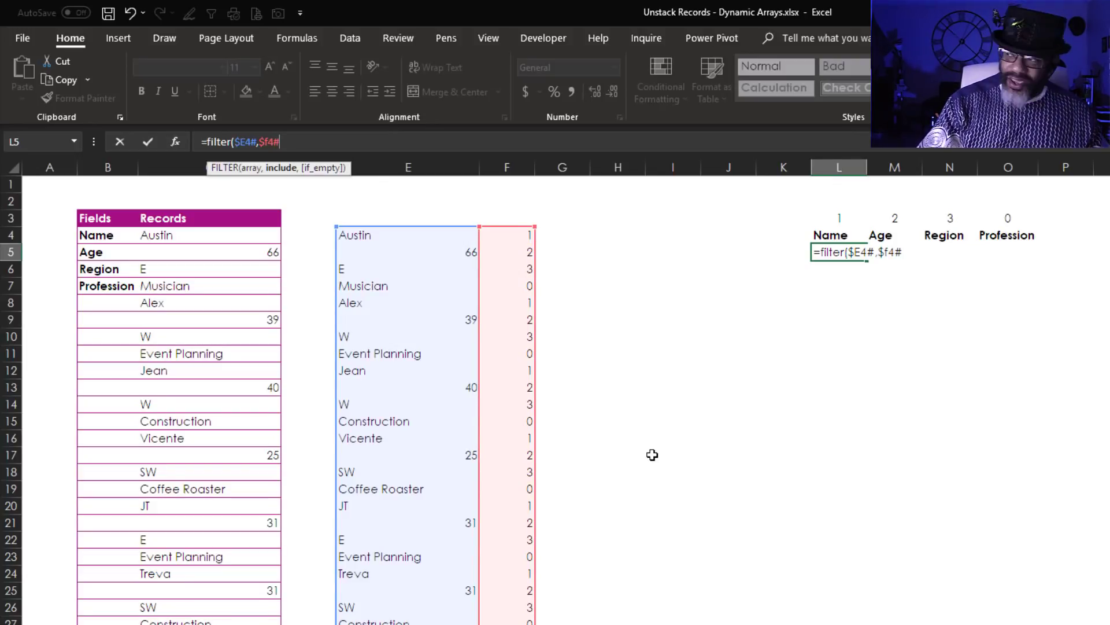
text(=)
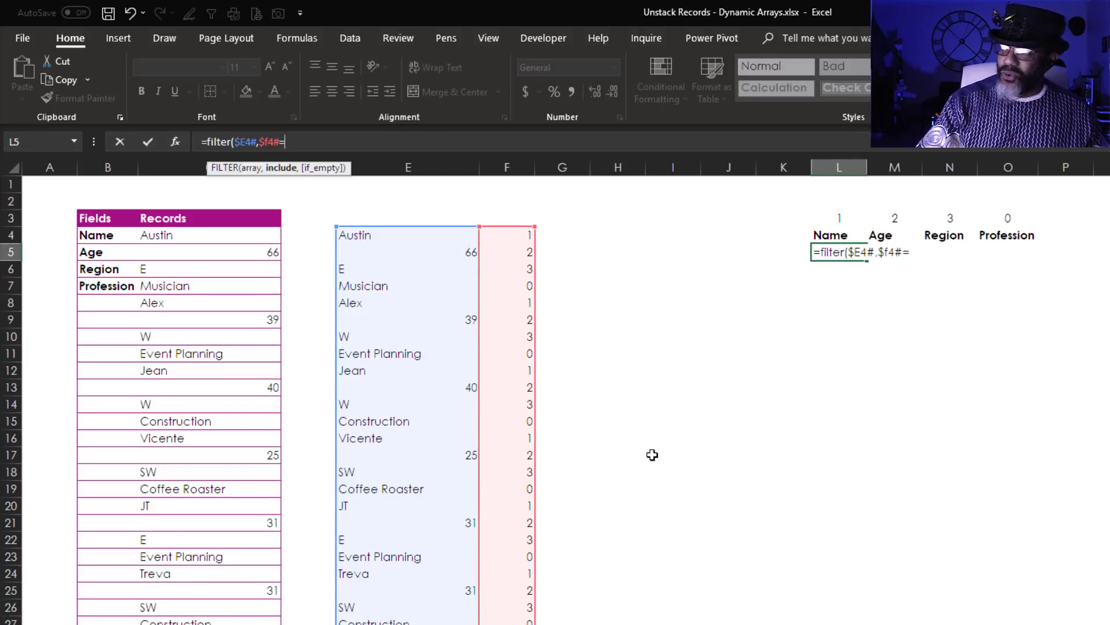
click(834, 219)
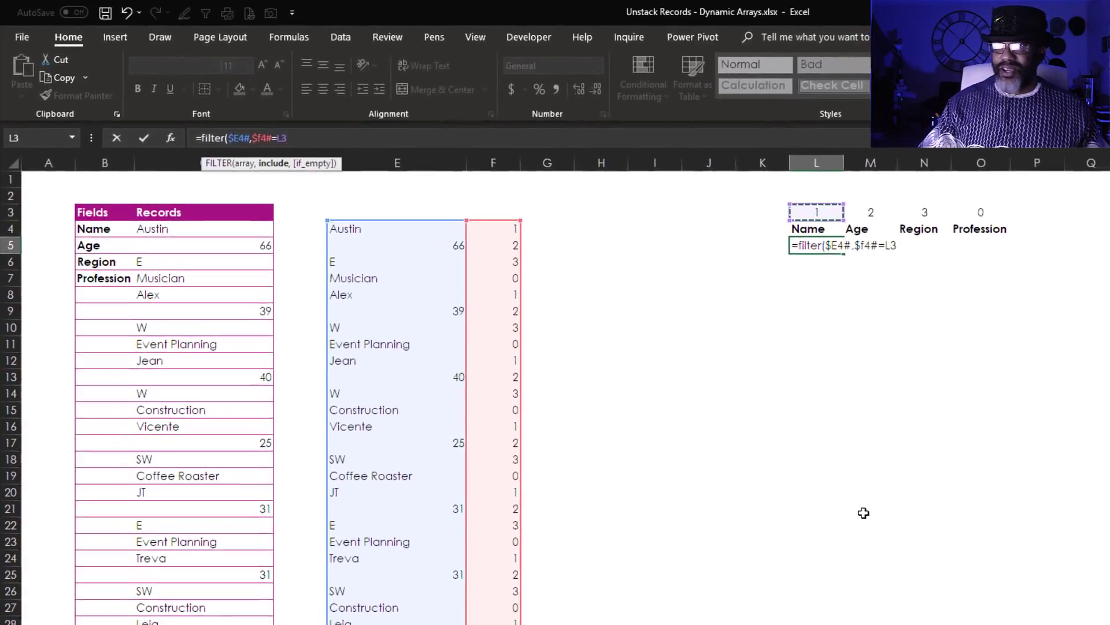
Commit the Name filter, copy it across L5:O5, and autofit column O.
key(Return)
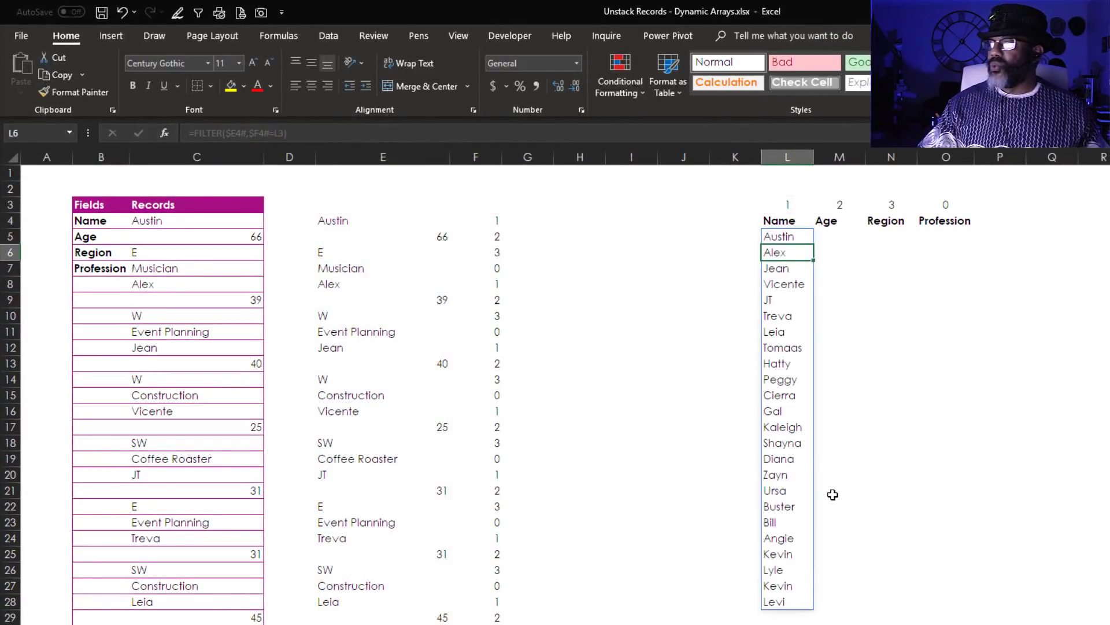
click(786, 238)
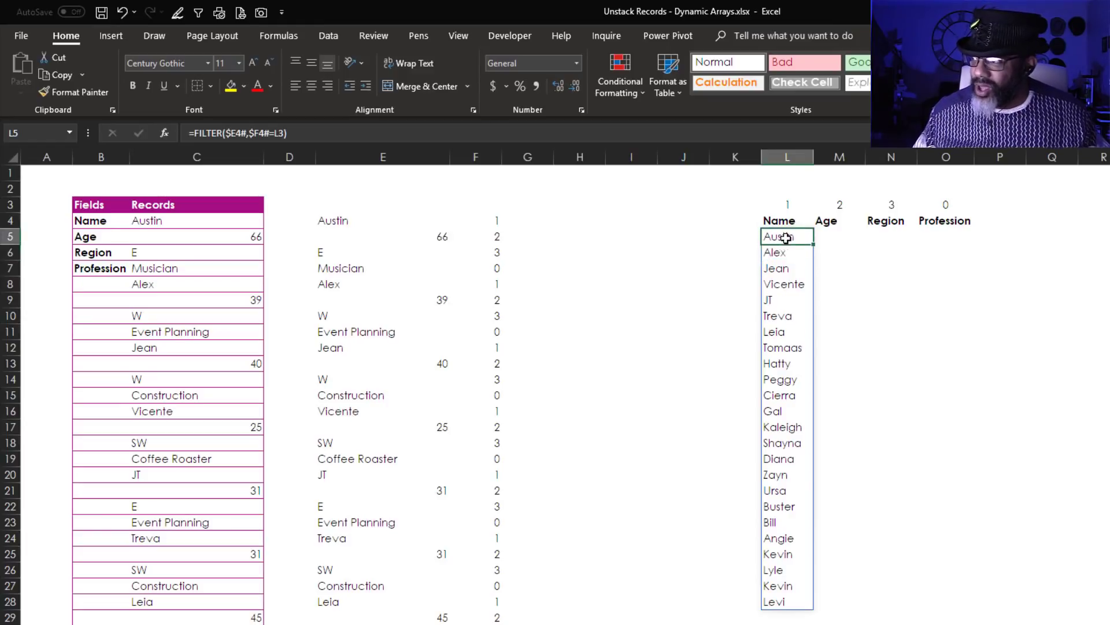
drag(876, 246, 959, 243)
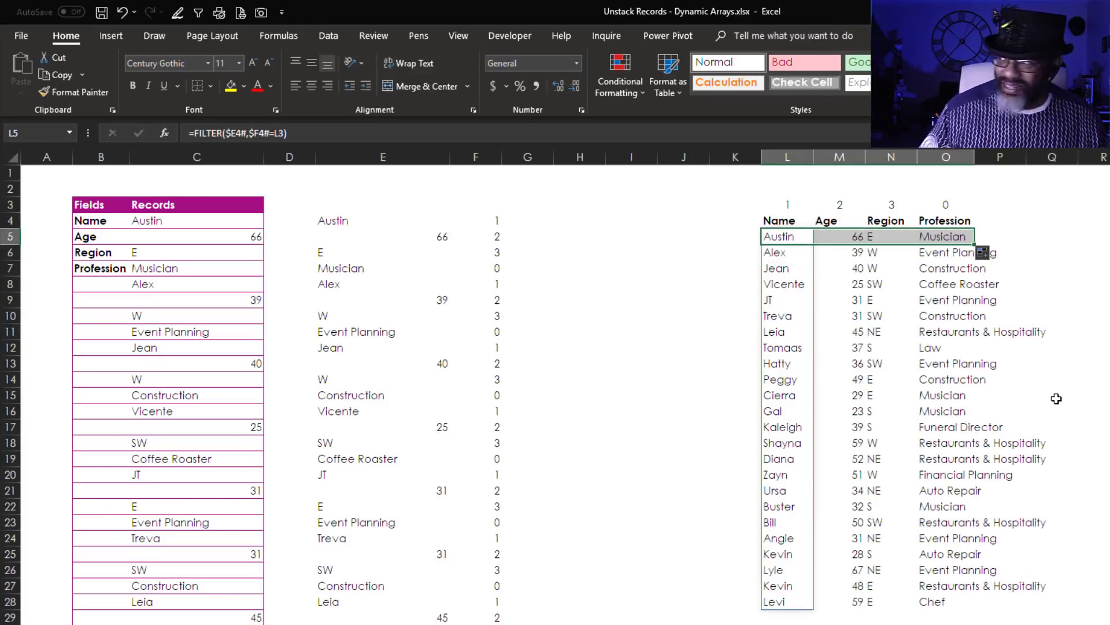
double_click(977, 157)
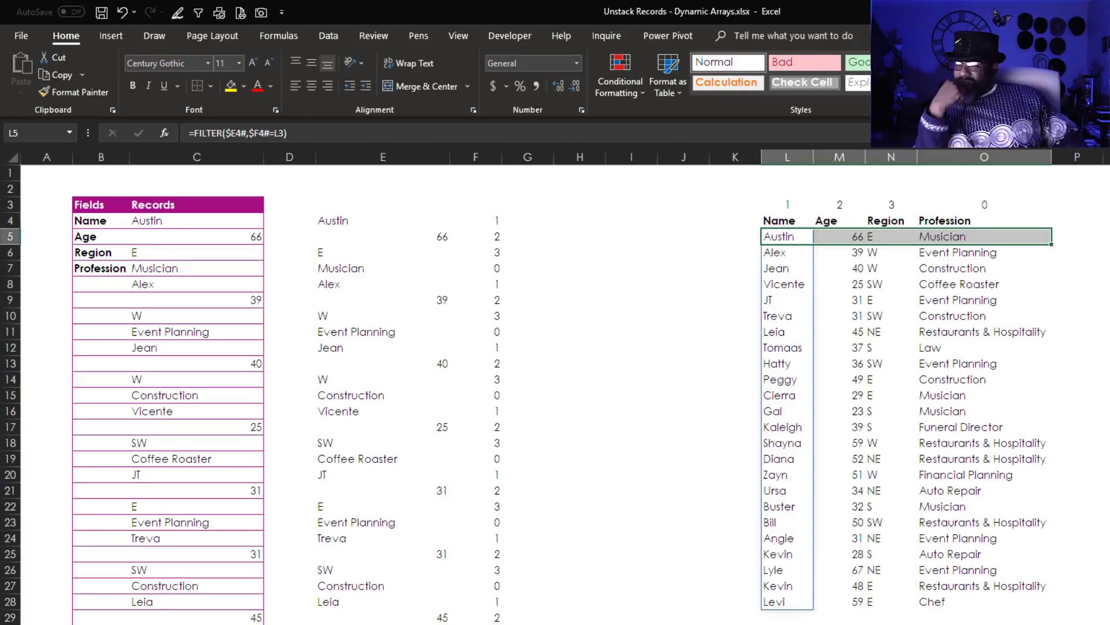
scroll(555, 393, down, 6)
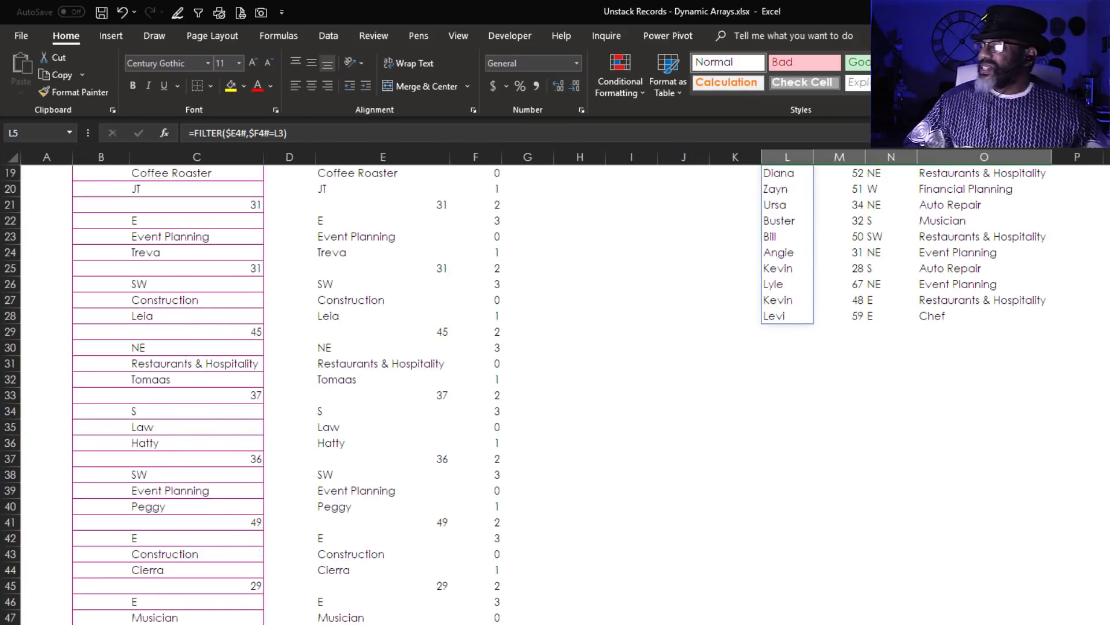
scroll(555, 393, down, 20)
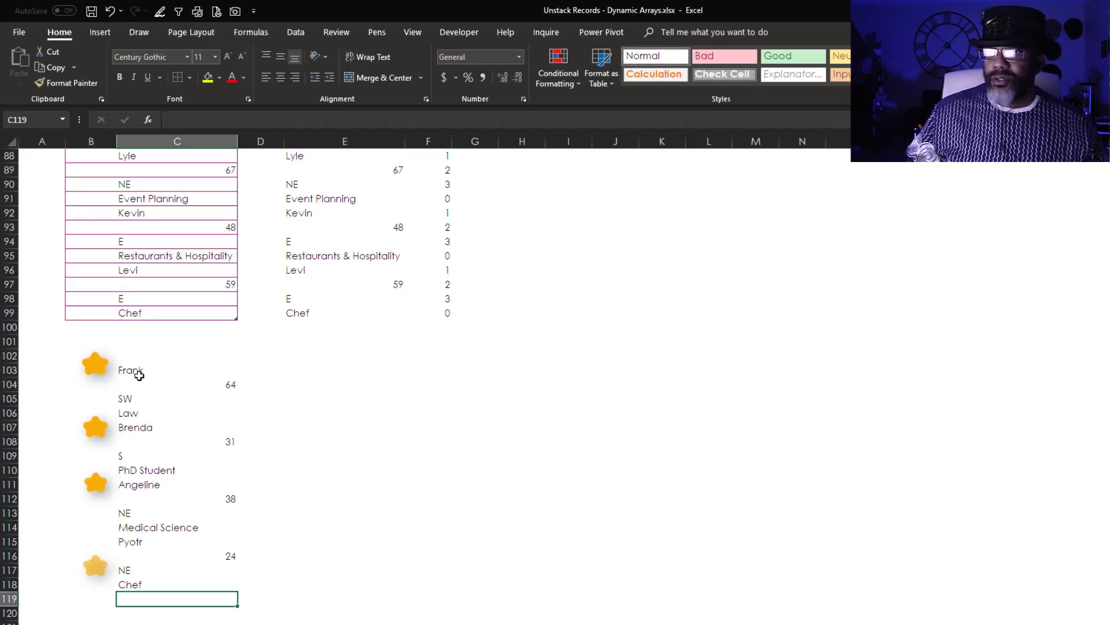
Move the new records in C103:C118 up against the table at C100.
drag(136, 372, 191, 589)
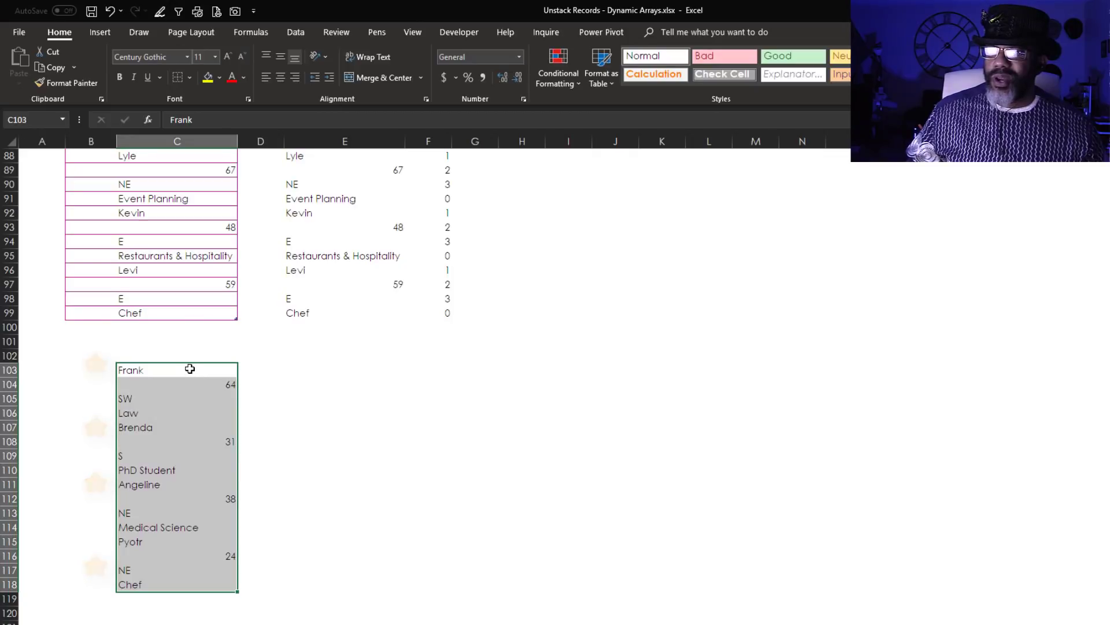
drag(189, 363, 189, 332)
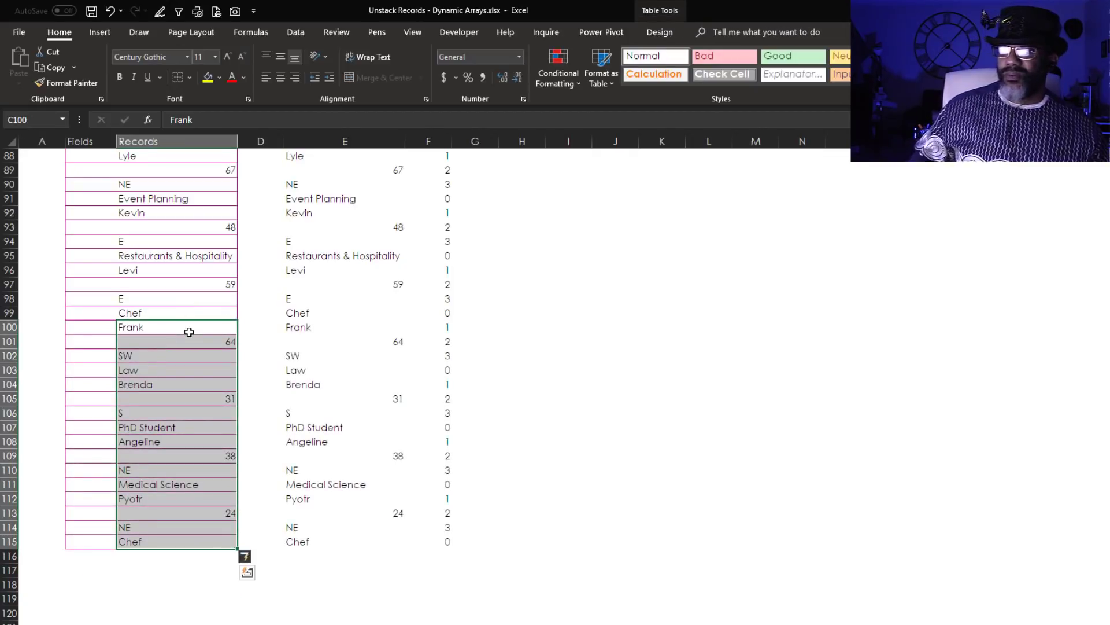
scroll(189, 332, up, 20)
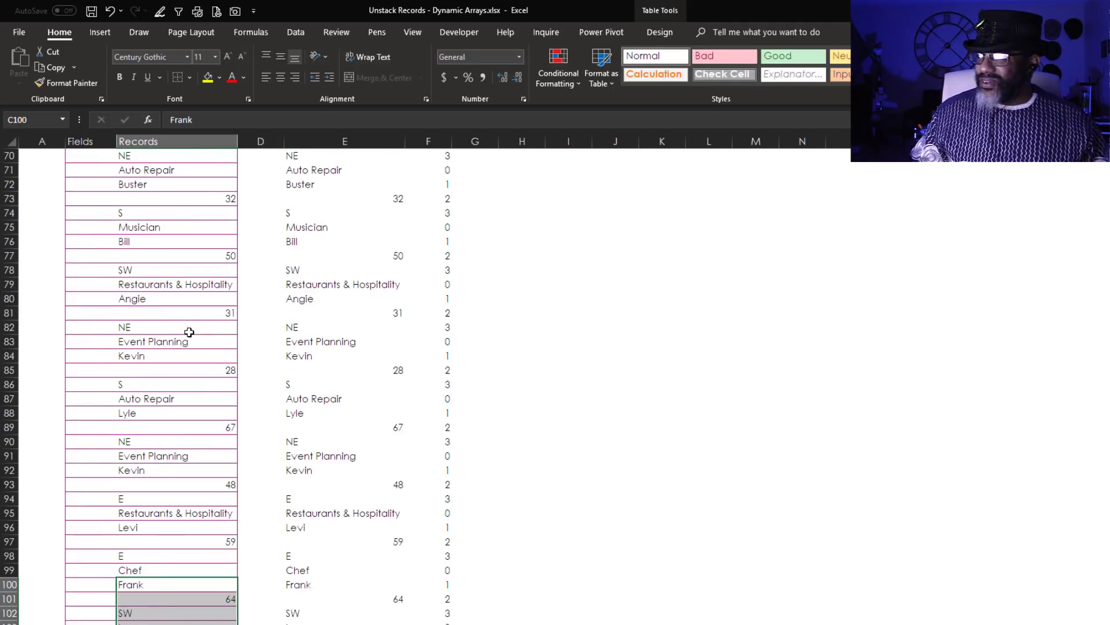
scroll(189, 332, up, 1)
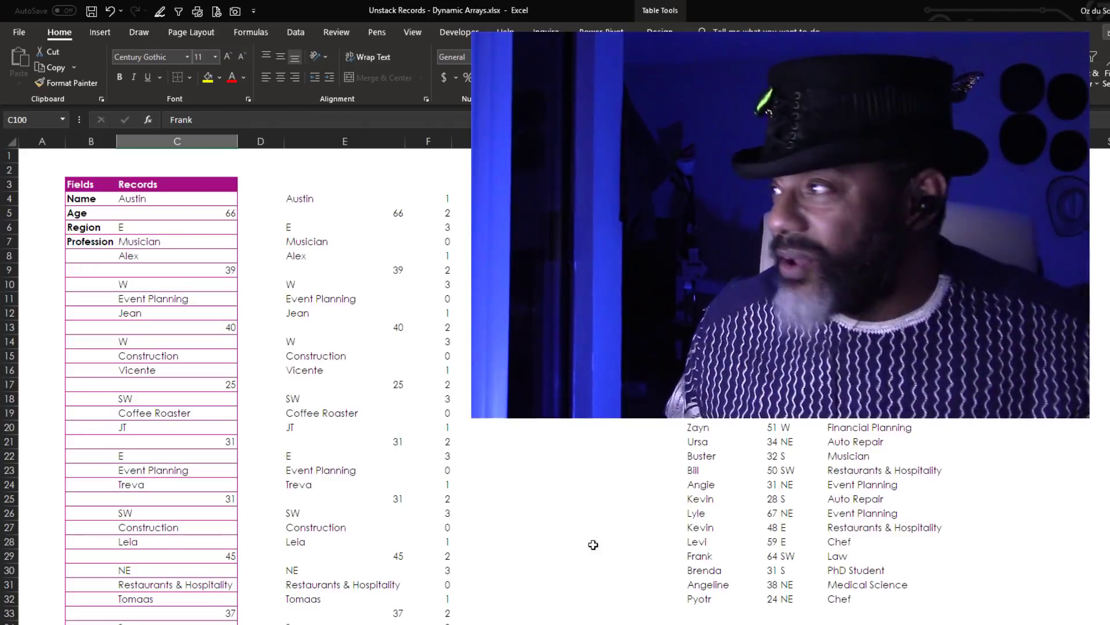
Enter =SORTBY(L5:O32,N5#,1) in Q5 to spill a copy sorted by Region ascending.
click(1016, 213)
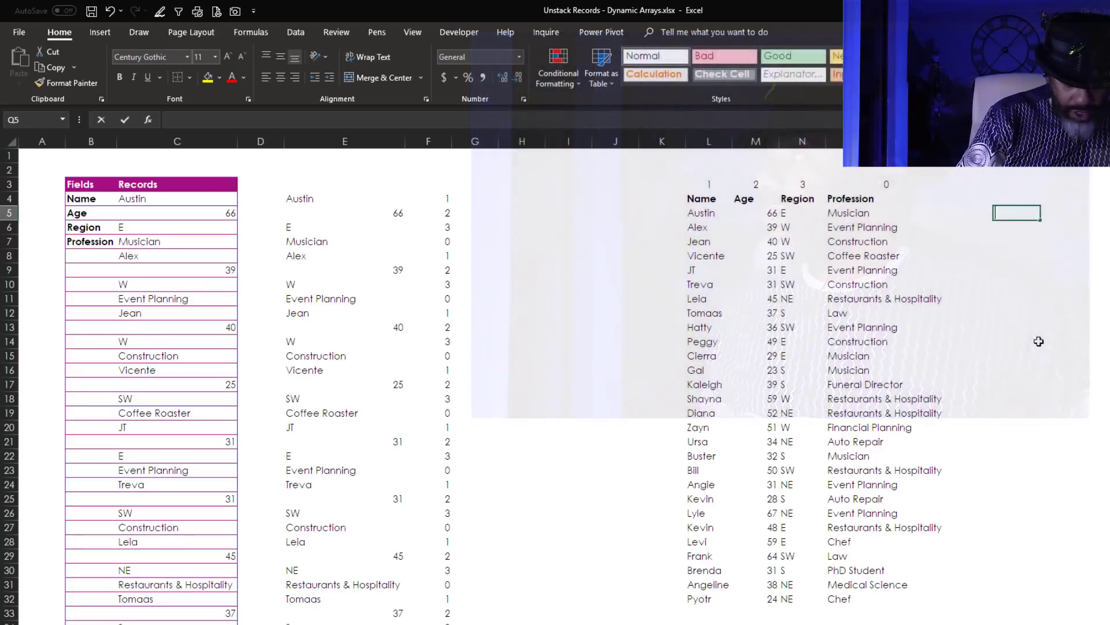
text(=sortby)
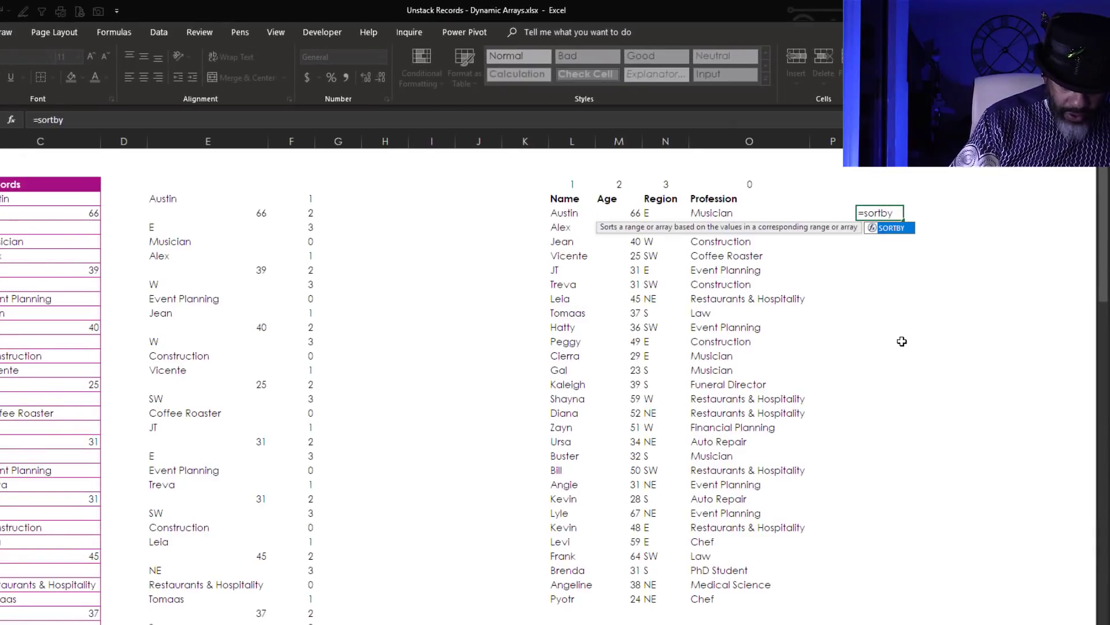
text(()
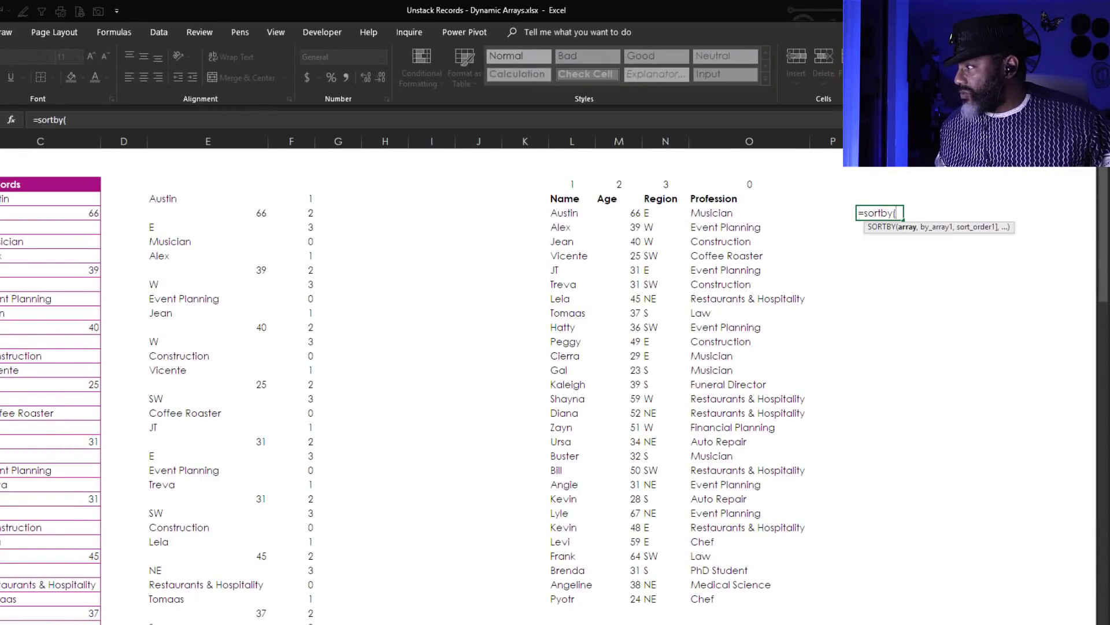
scroll(620, 489, right, 6)
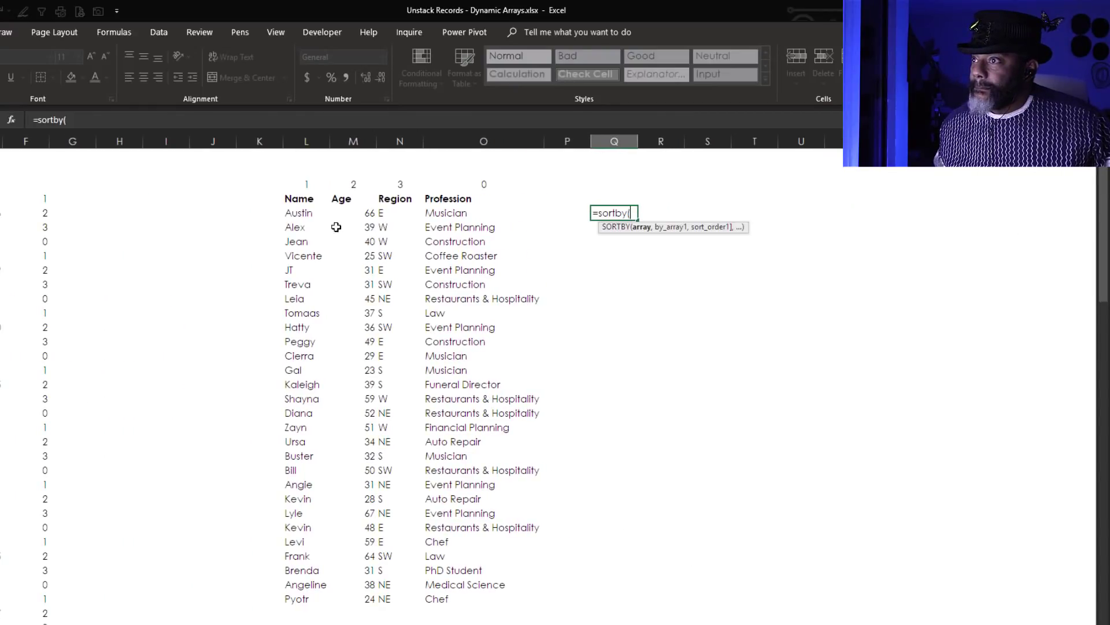
drag(305, 212, 493, 592)
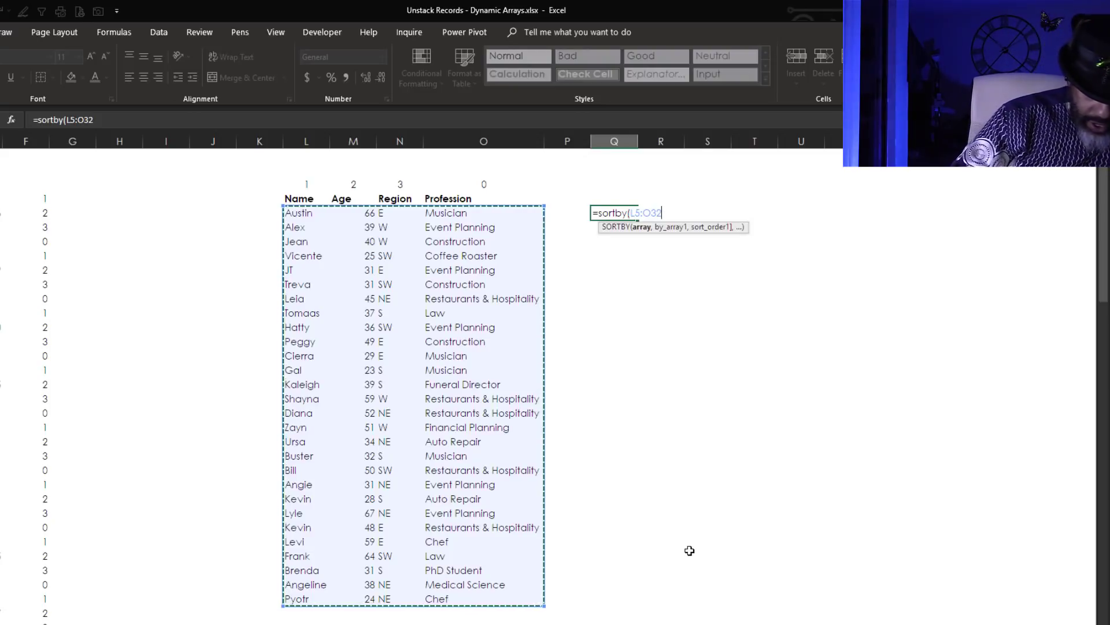
text(,)
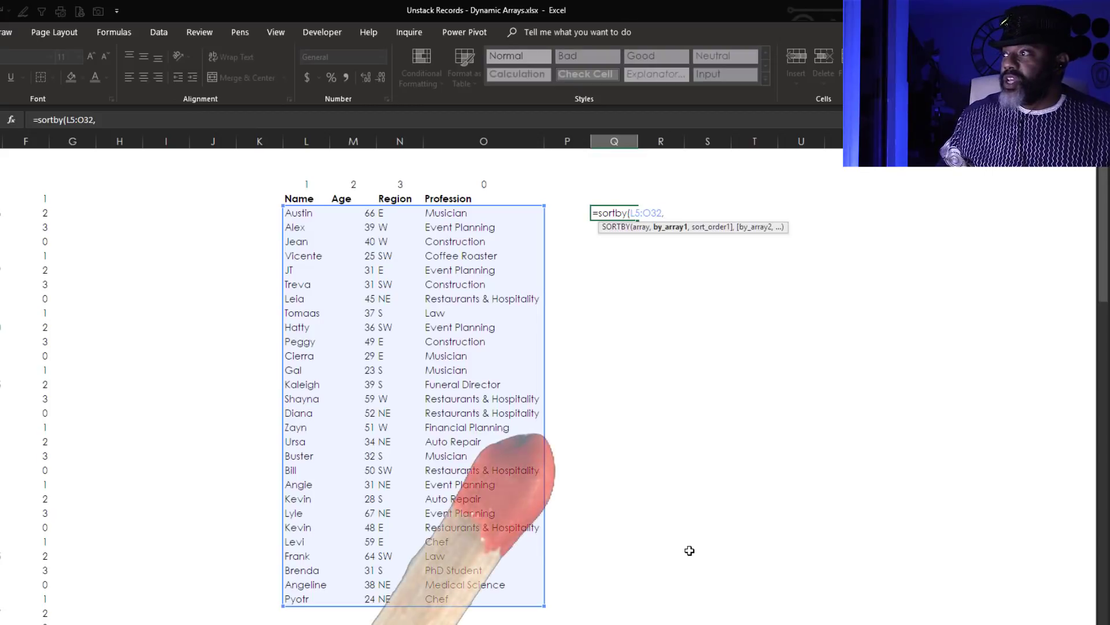
drag(403, 242, 400, 599)
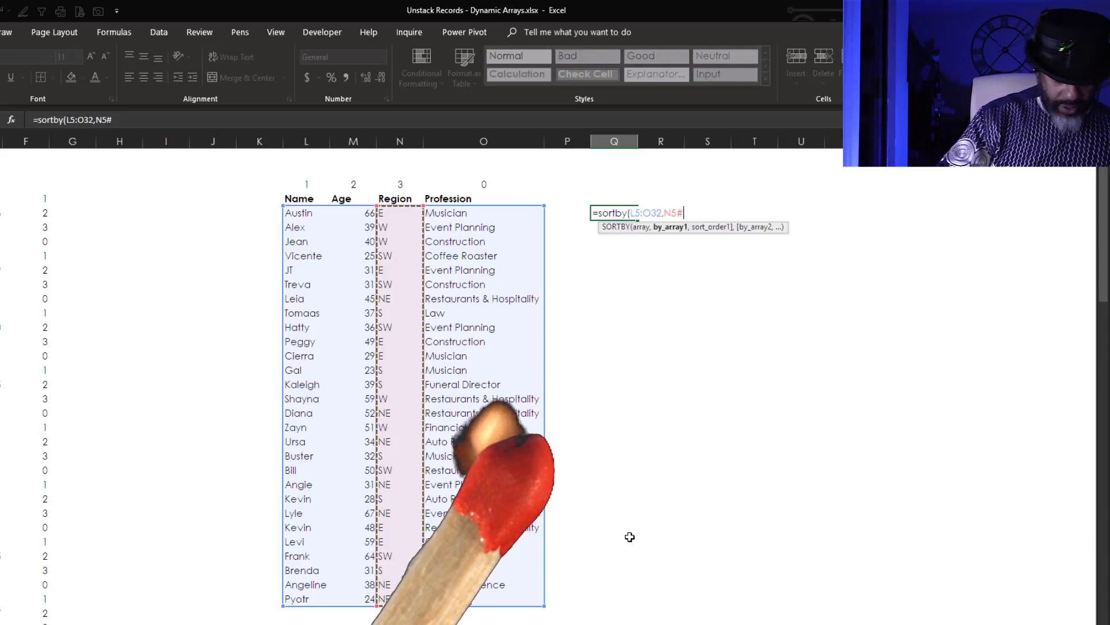
text(,)
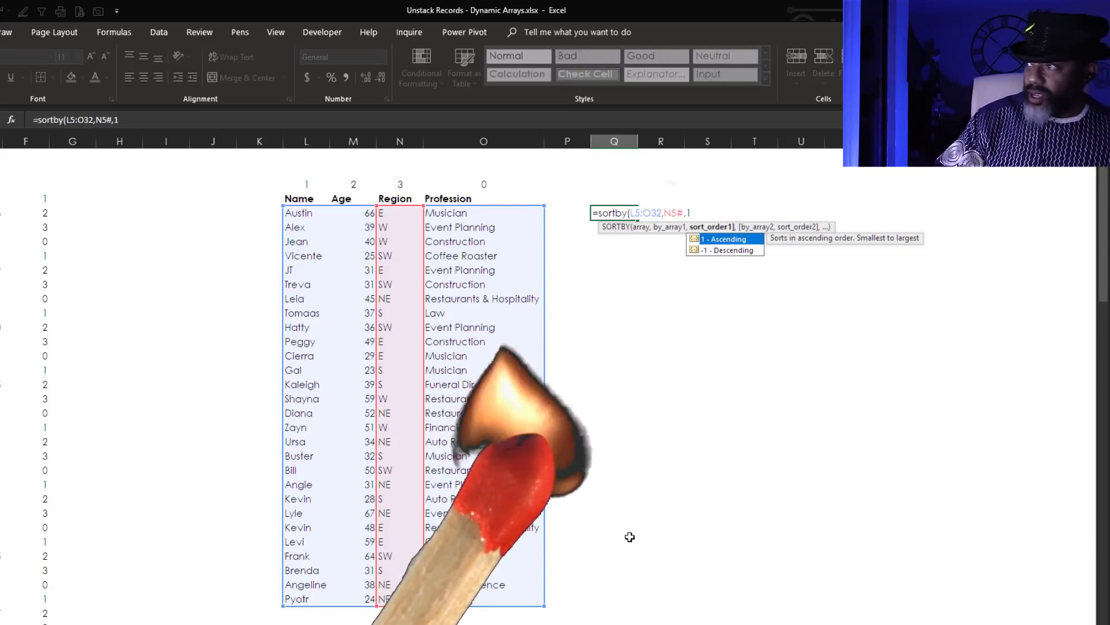
text(1)
key(Return)
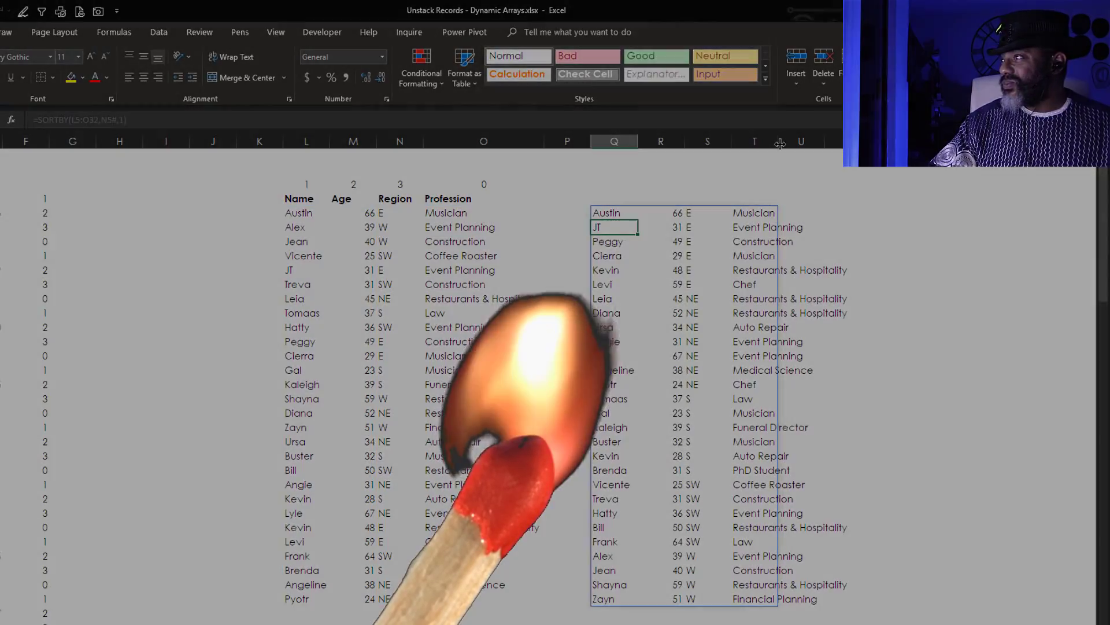